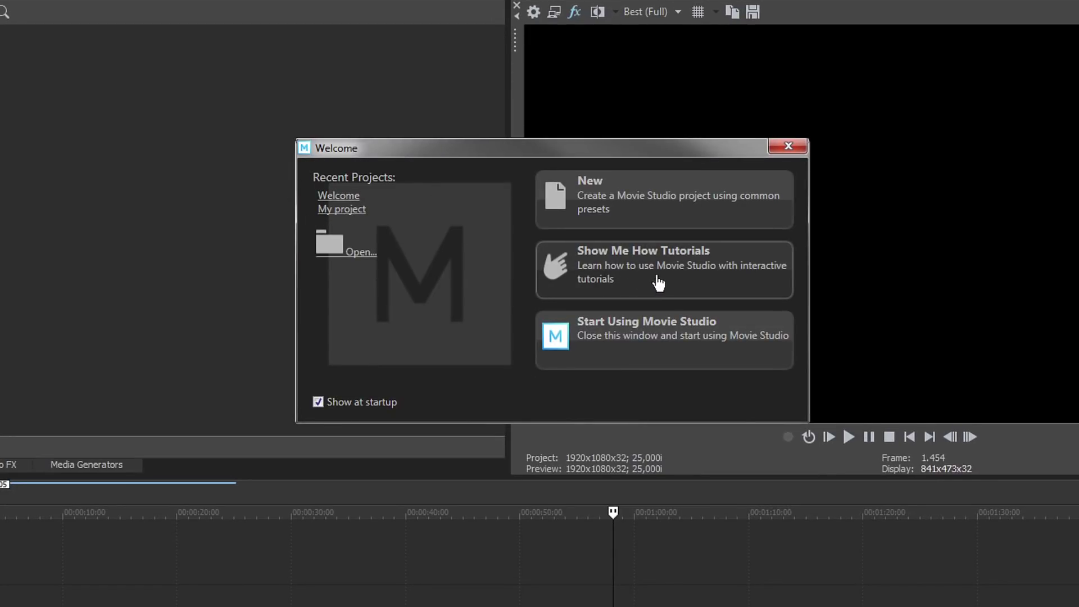
Create a new project named 'My Project' using the Blu-ray Disc 1920x1080-60i preset
click(646, 215)
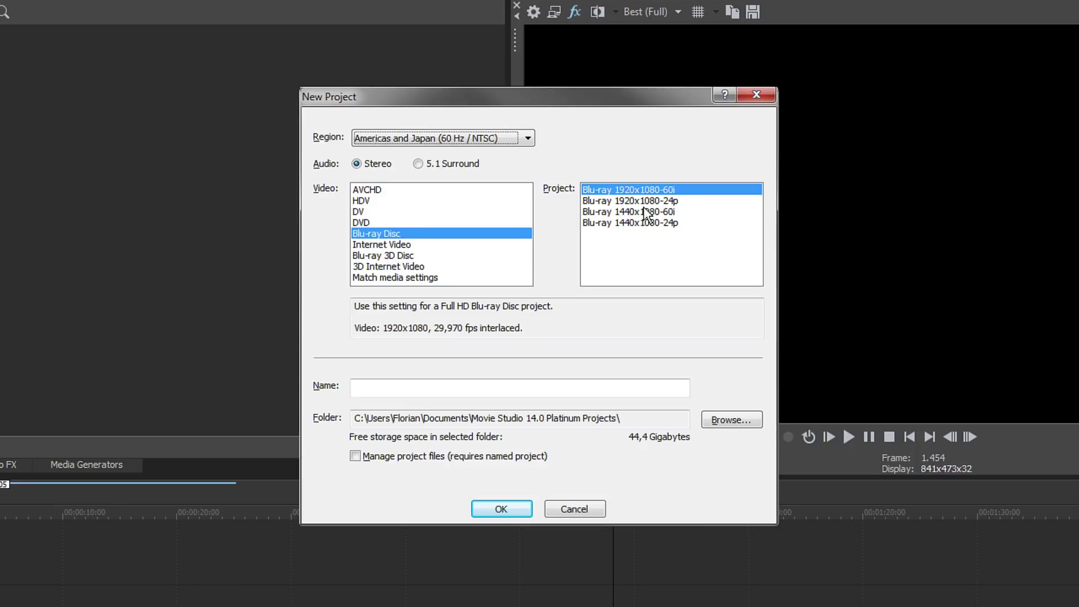
click(435, 245)
click(435, 256)
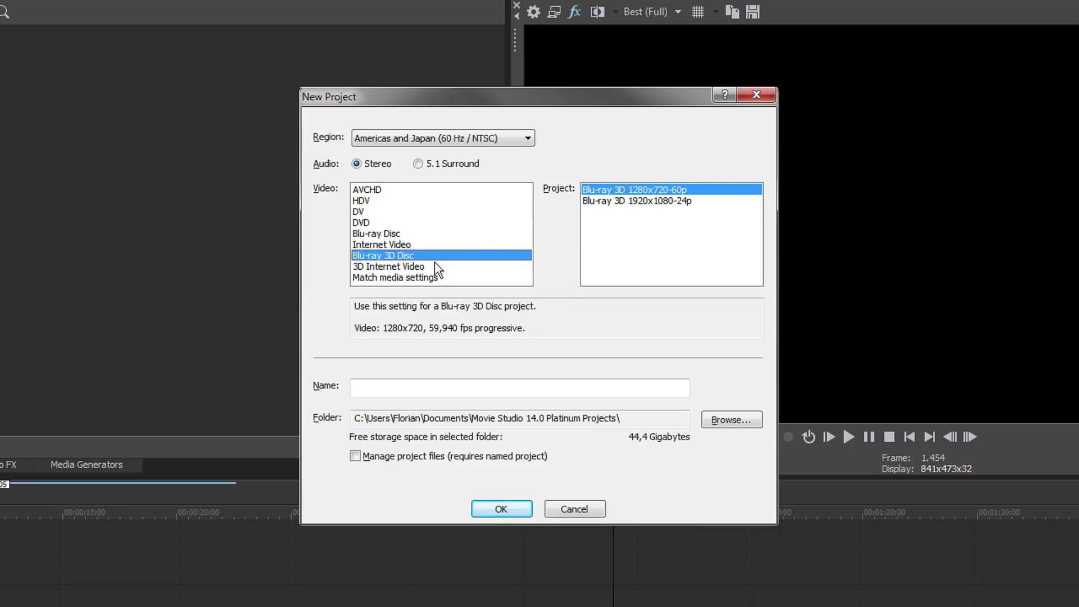
click(434, 265)
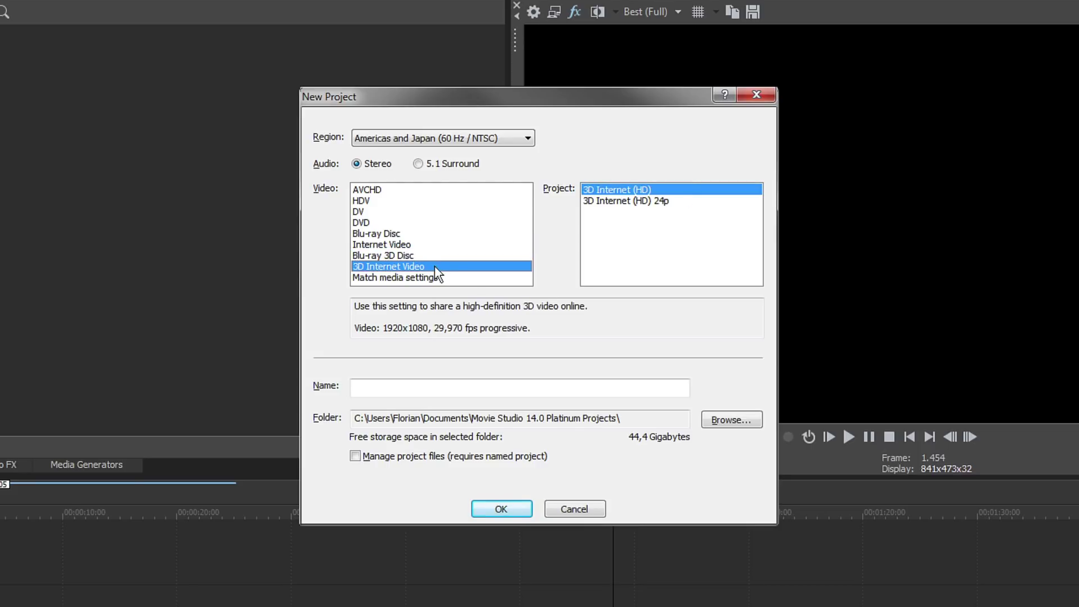
click(432, 276)
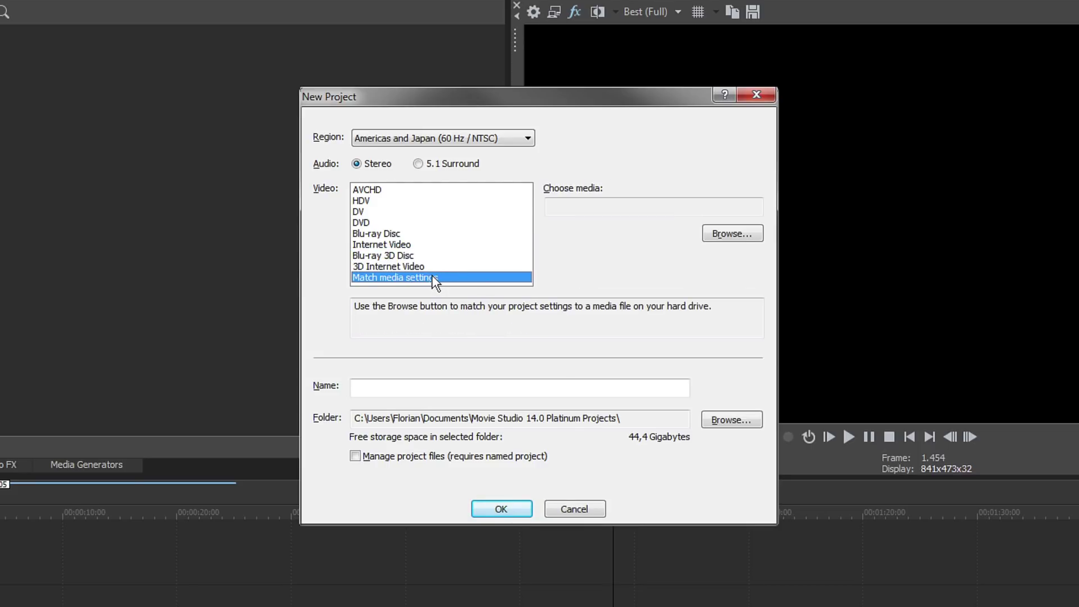
click(415, 233)
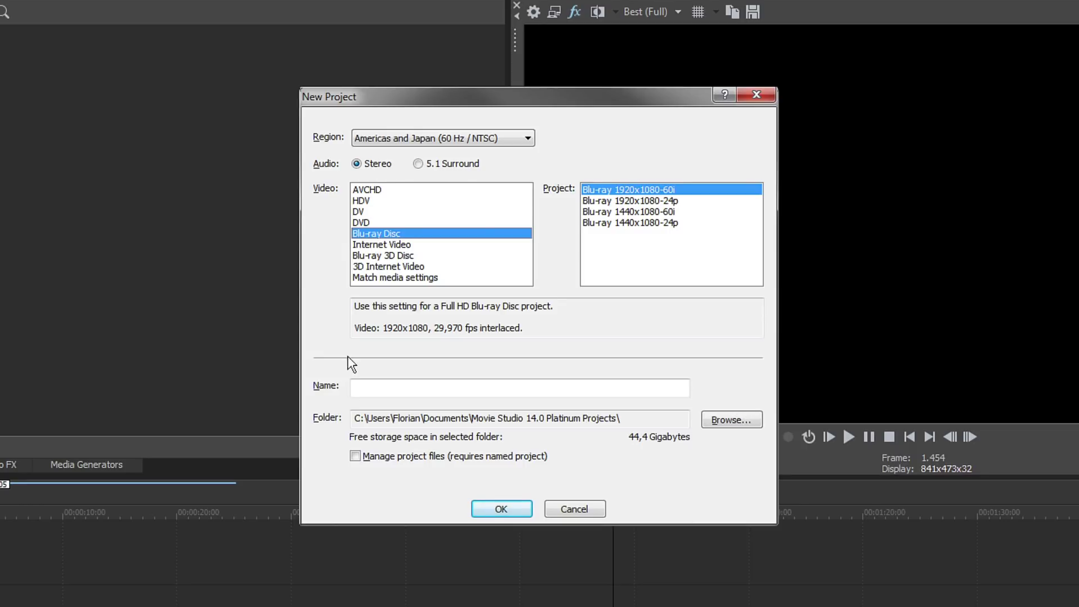
click(356, 387)
text(My Project)
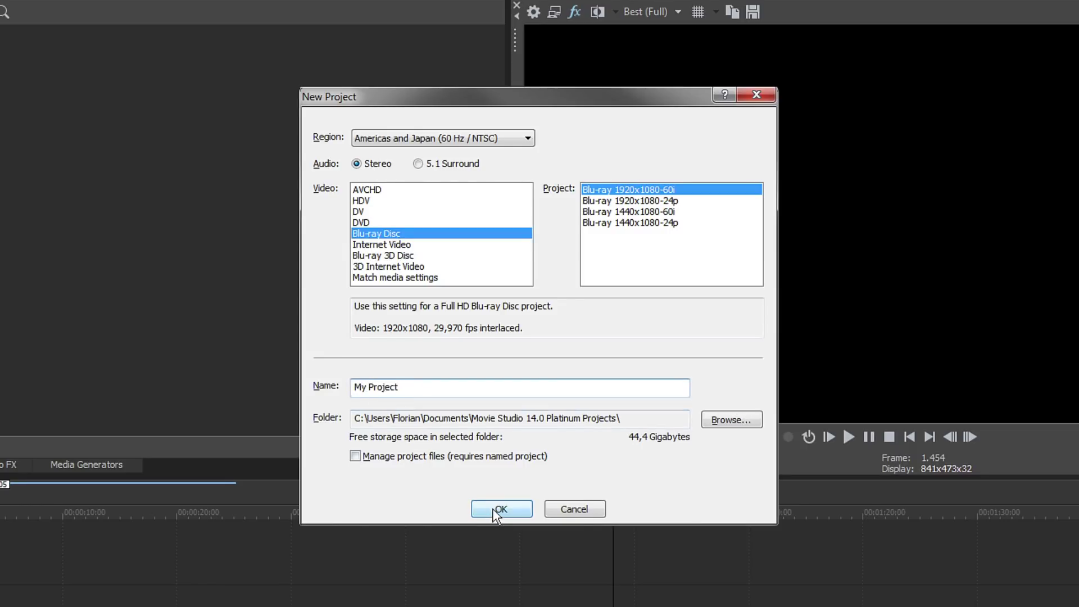
click(511, 512)
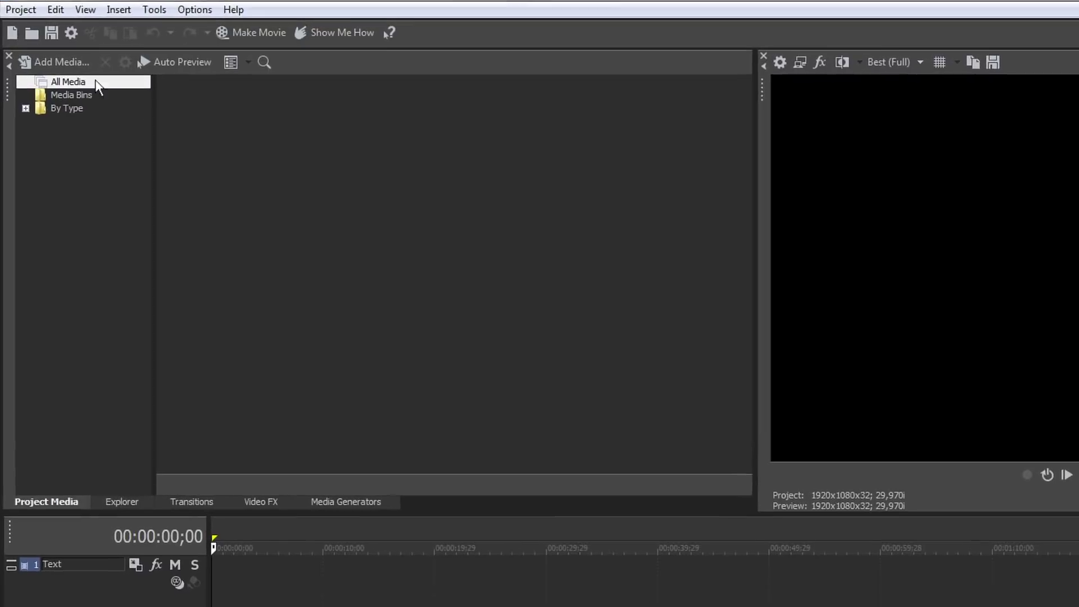
Import all eleven Hiking files, including Photo.jpg, Song.ogg and Video 01–08.mp4, into Project Media
click(75, 63)
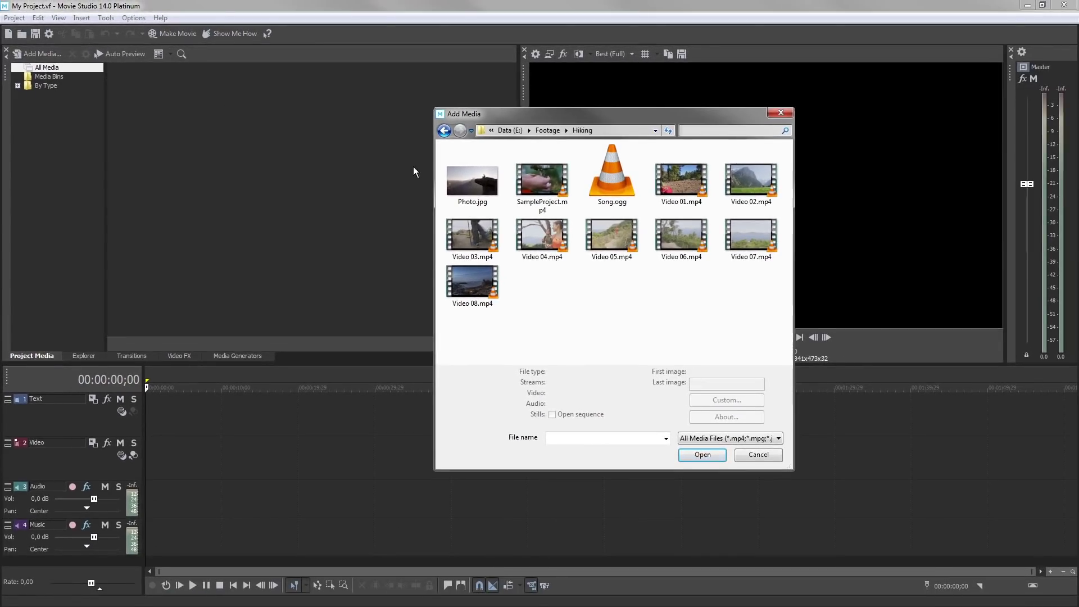
click(678, 184)
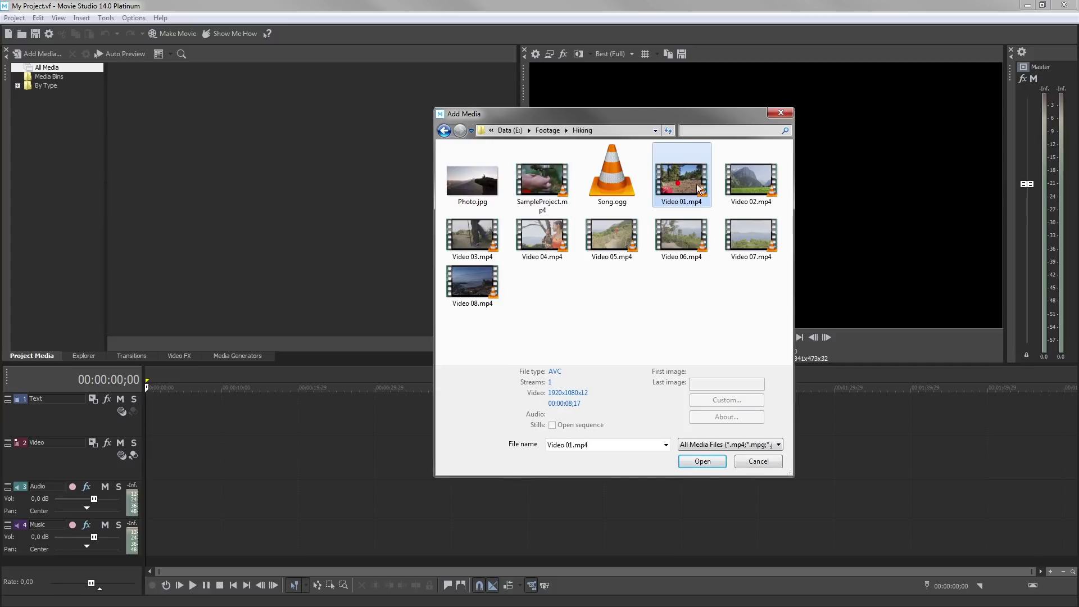
ctrl+click(751, 191)
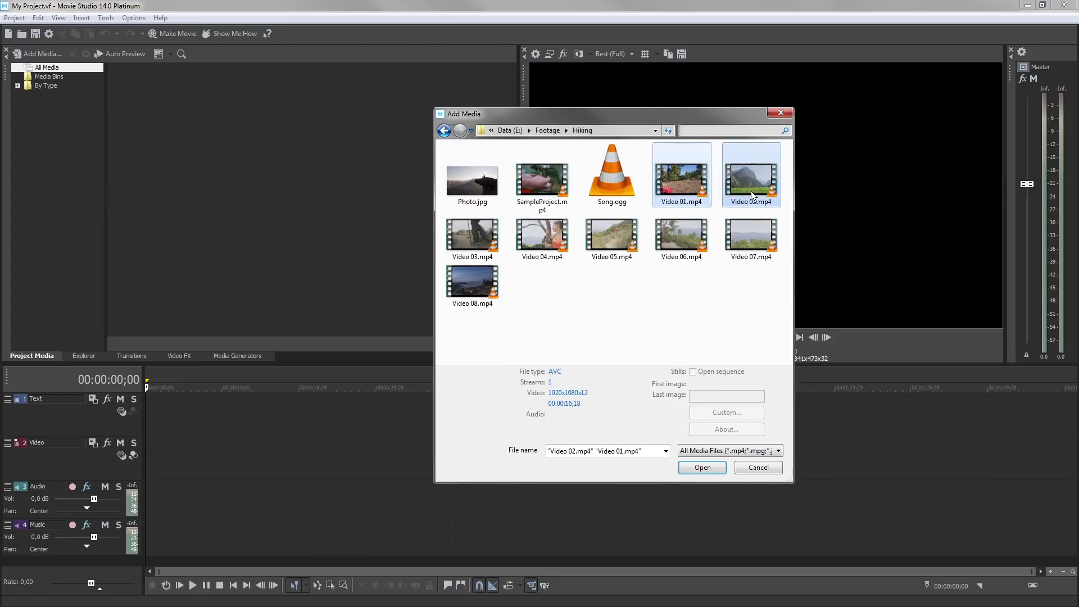
ctrl+click(491, 196)
ctrl+click(604, 194)
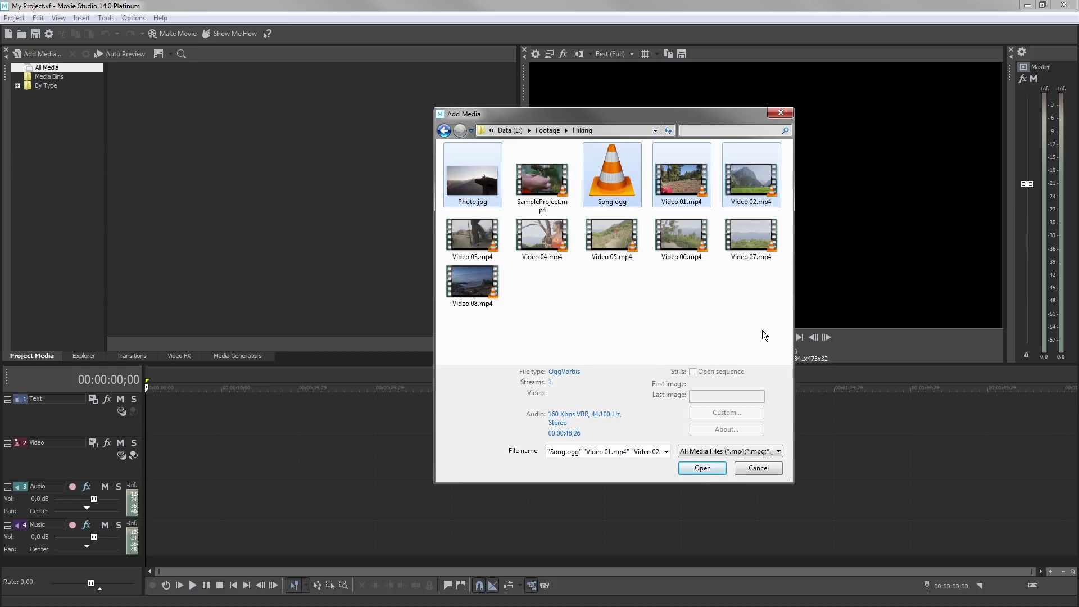
drag(762, 330, 442, 141)
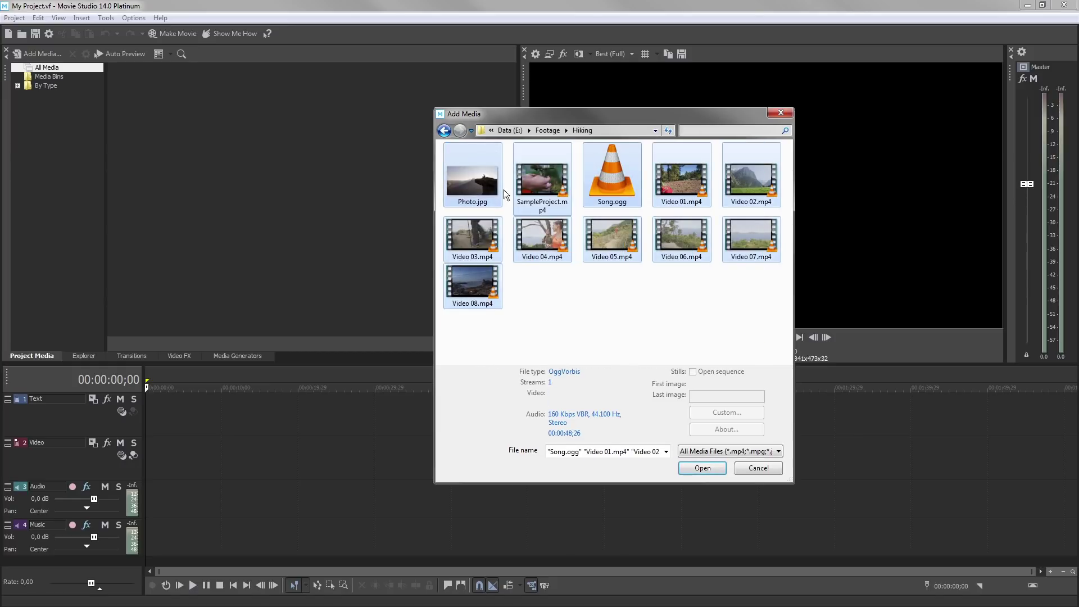
click(710, 468)
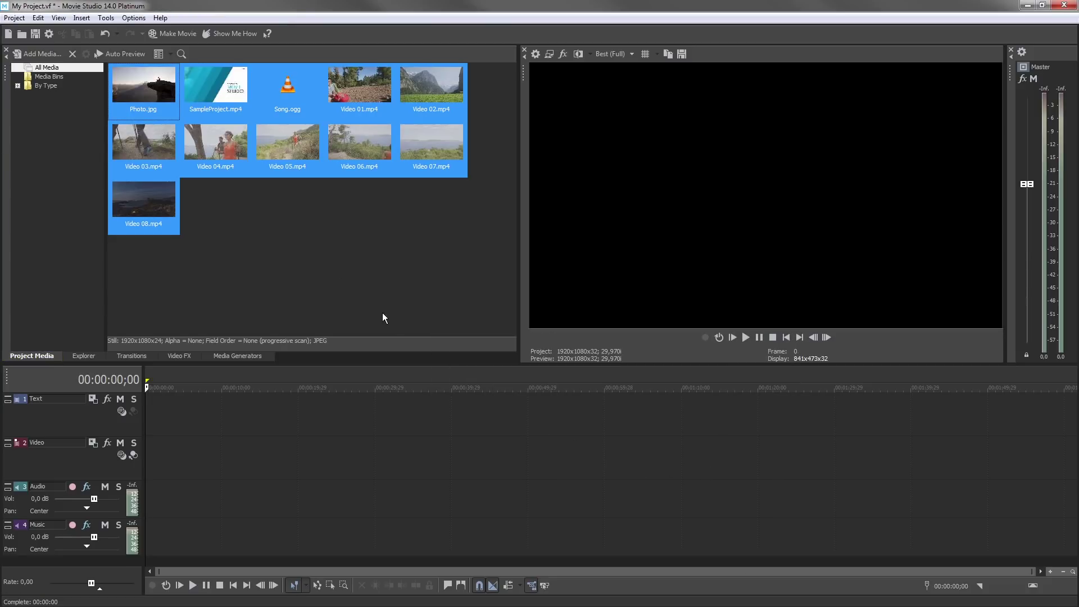
Deselect the imported media and show the Insert menu's track options
click(291, 217)
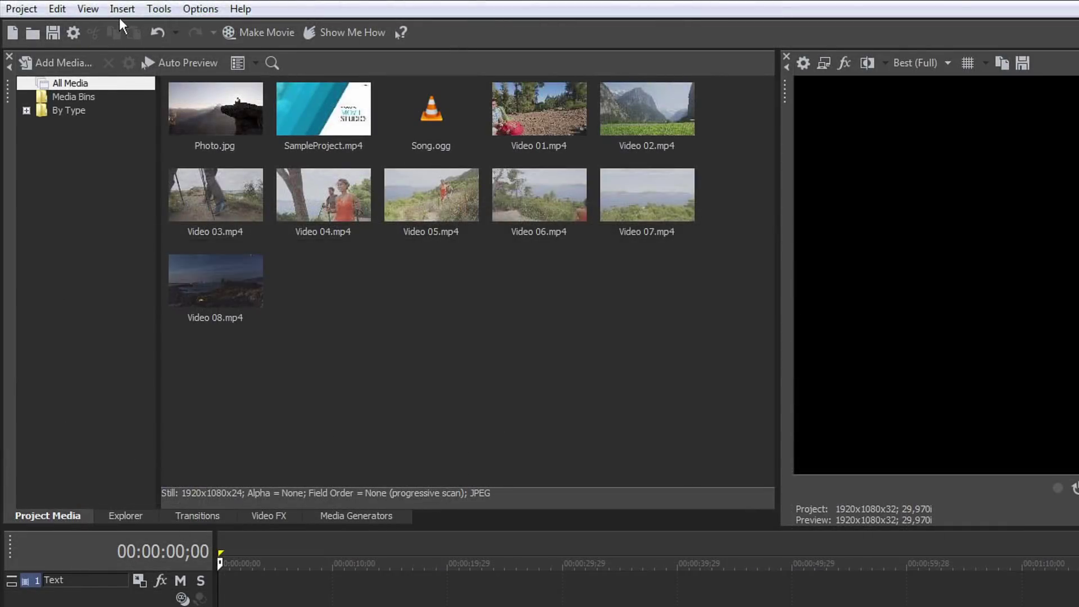
click(119, 14)
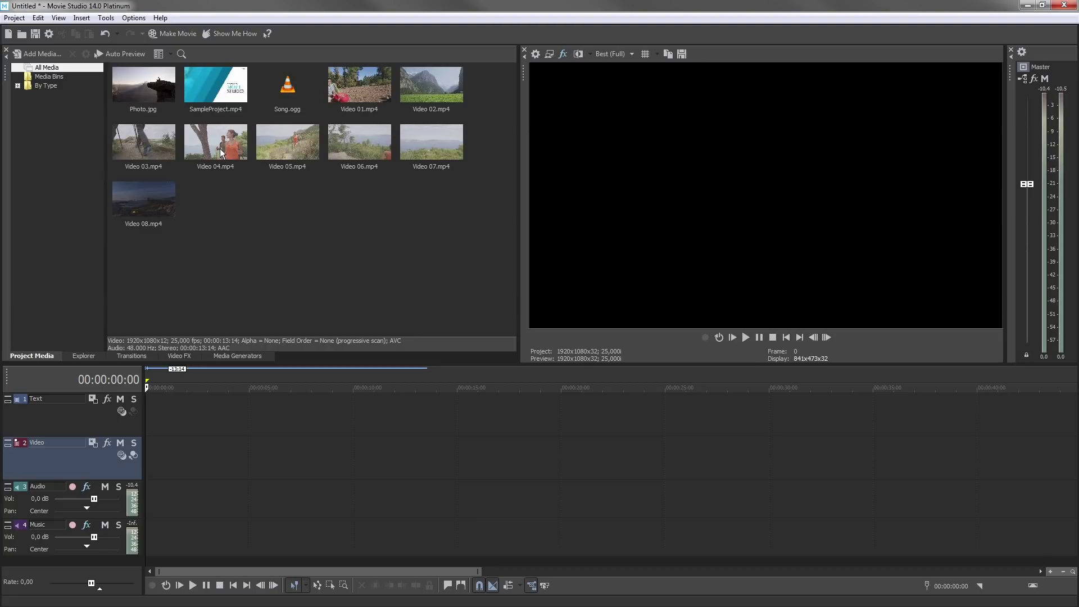
Place Video 04.mp4 with its sound at 00:00:00:00 and select the Audio track
drag(220, 148, 149, 469)
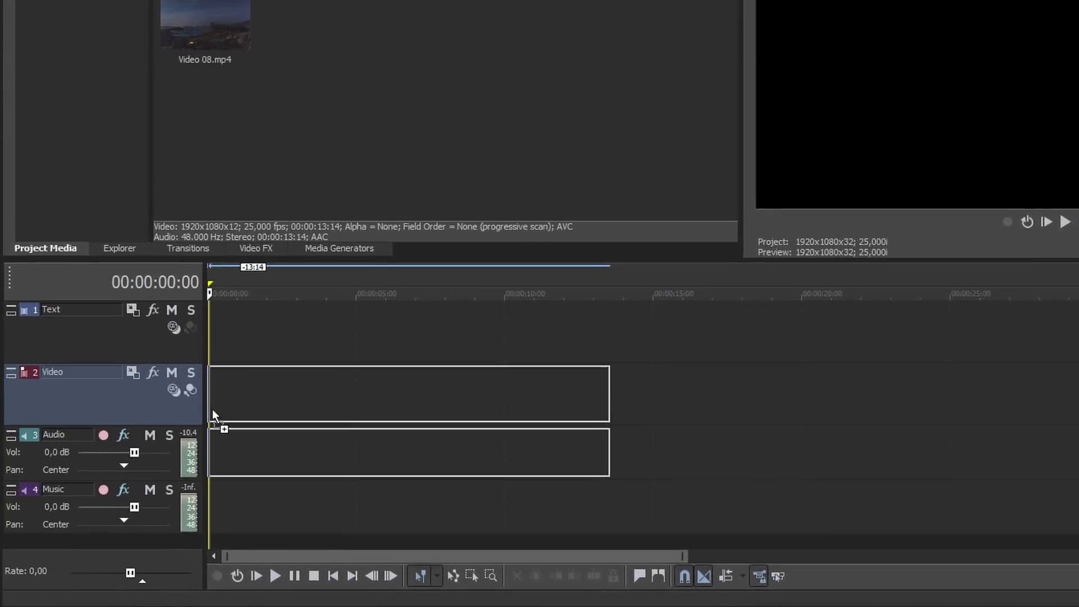
drag(213, 415, 212, 413)
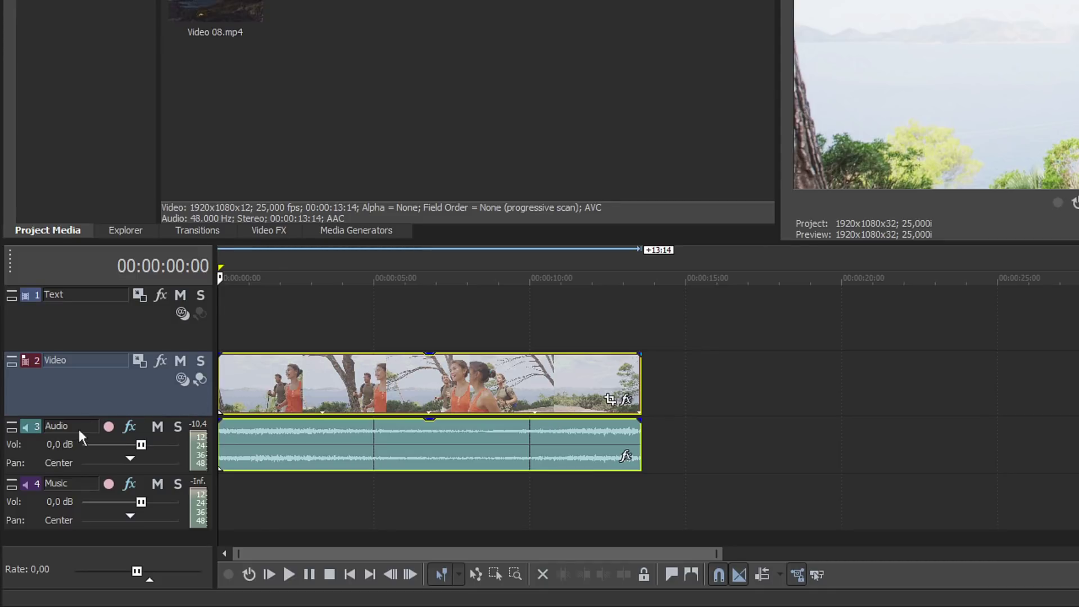
click(57, 457)
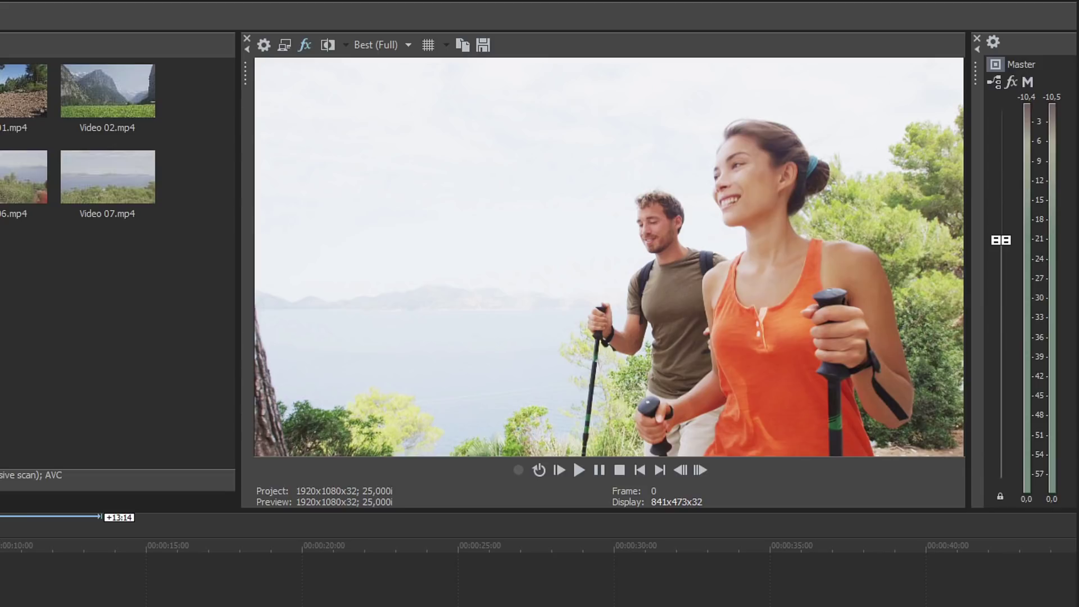
click(582, 473)
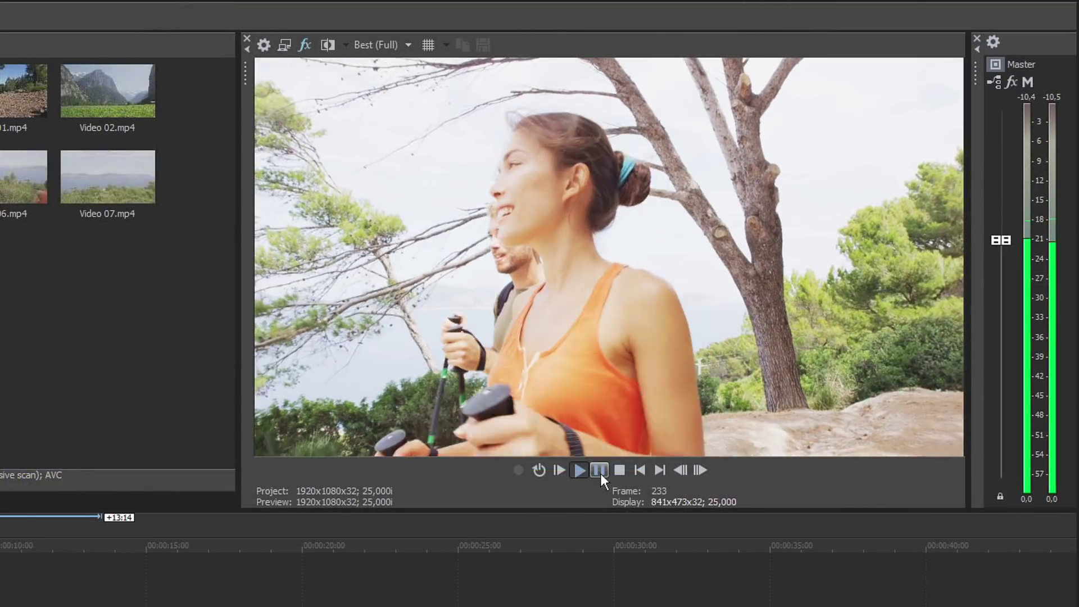
click(600, 471)
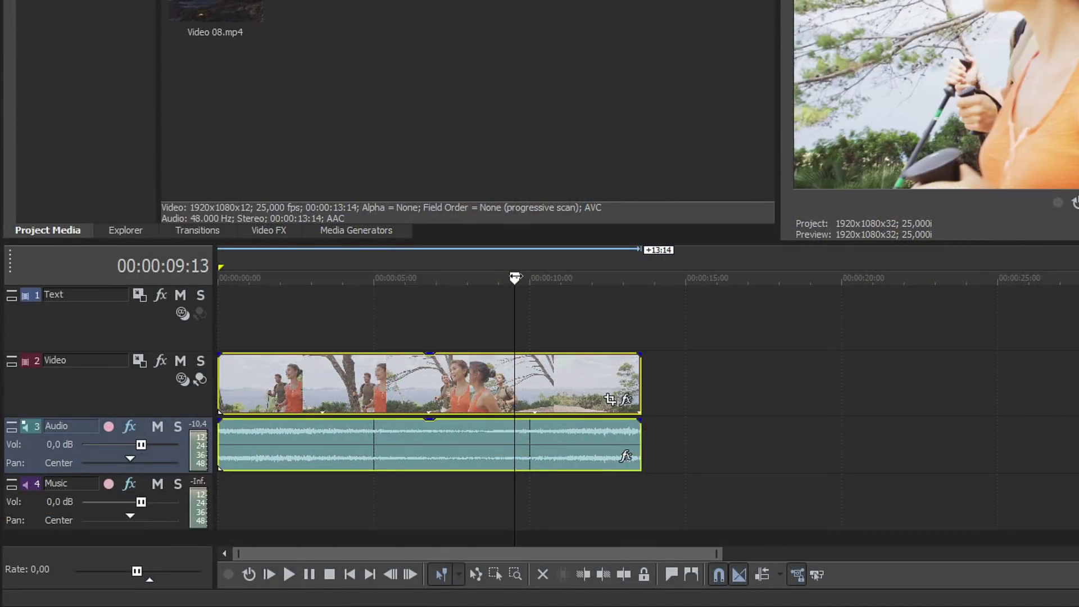
drag(515, 277, 476, 277)
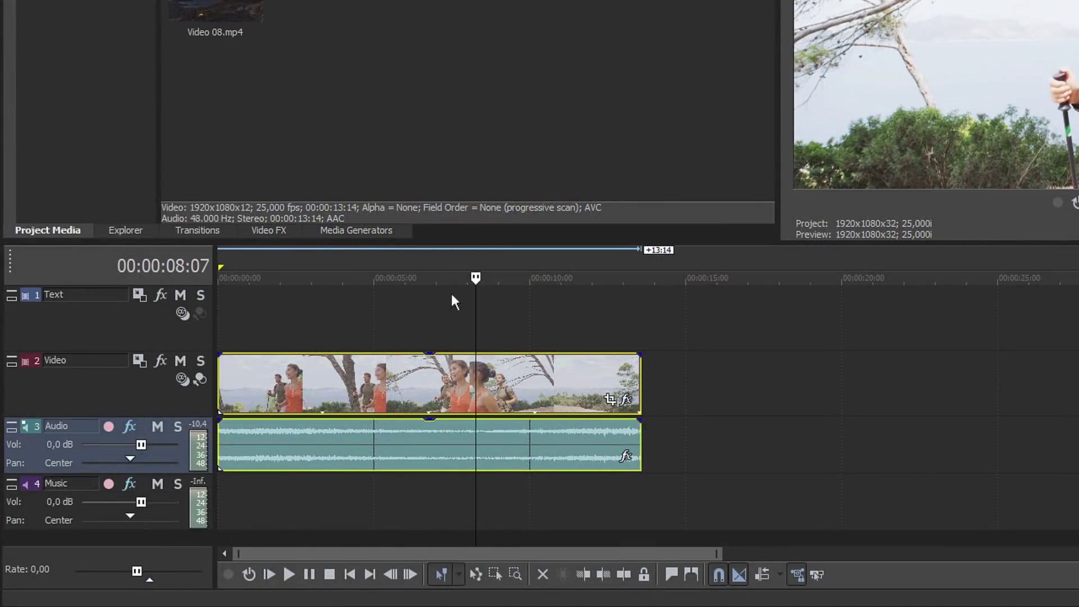
click(235, 315)
click(334, 317)
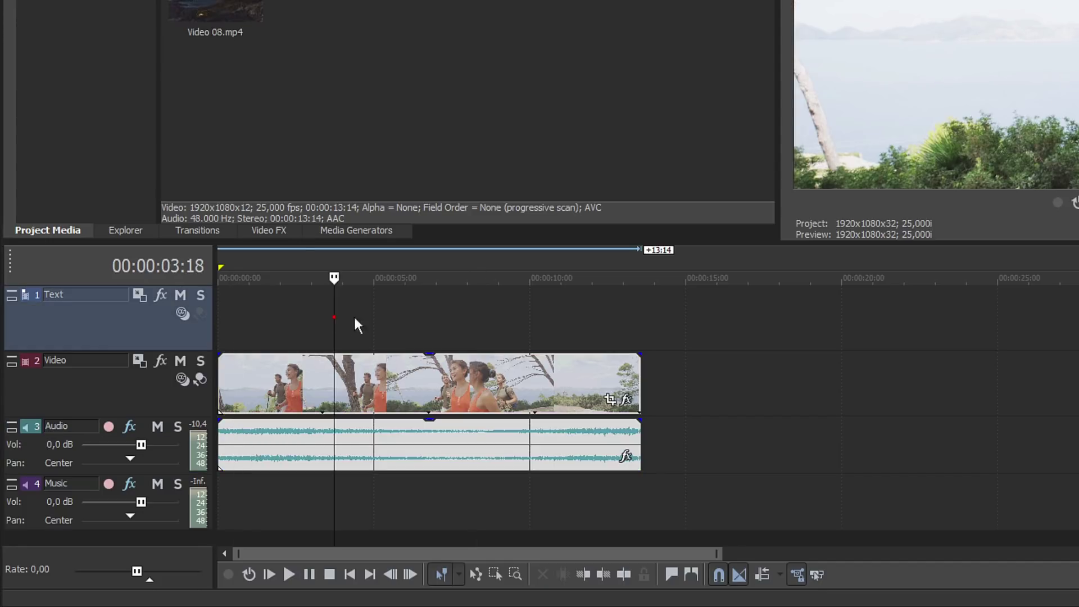
click(505, 316)
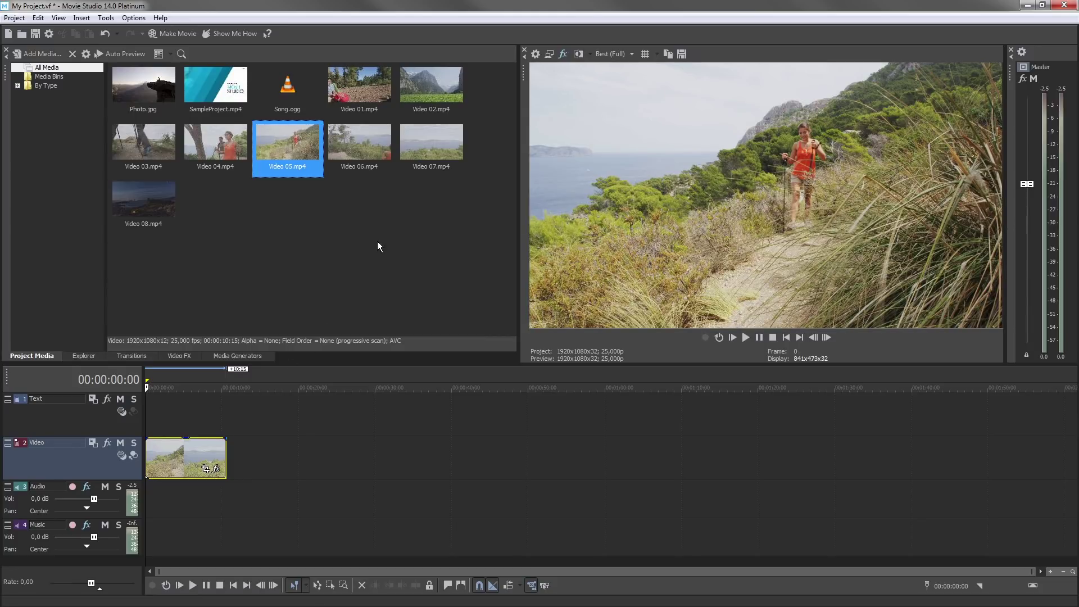
Add Video 07.mp4 and Photo.jpg, then shift the photo later and drop Video 02.mp4 before it
drag(431, 135, 232, 474)
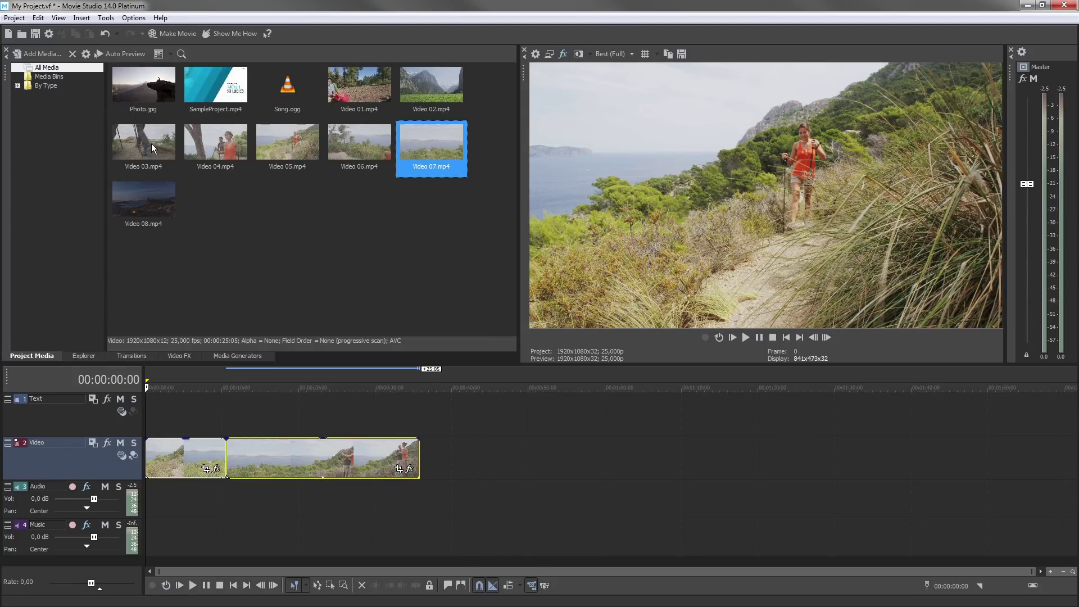
drag(137, 108, 428, 460)
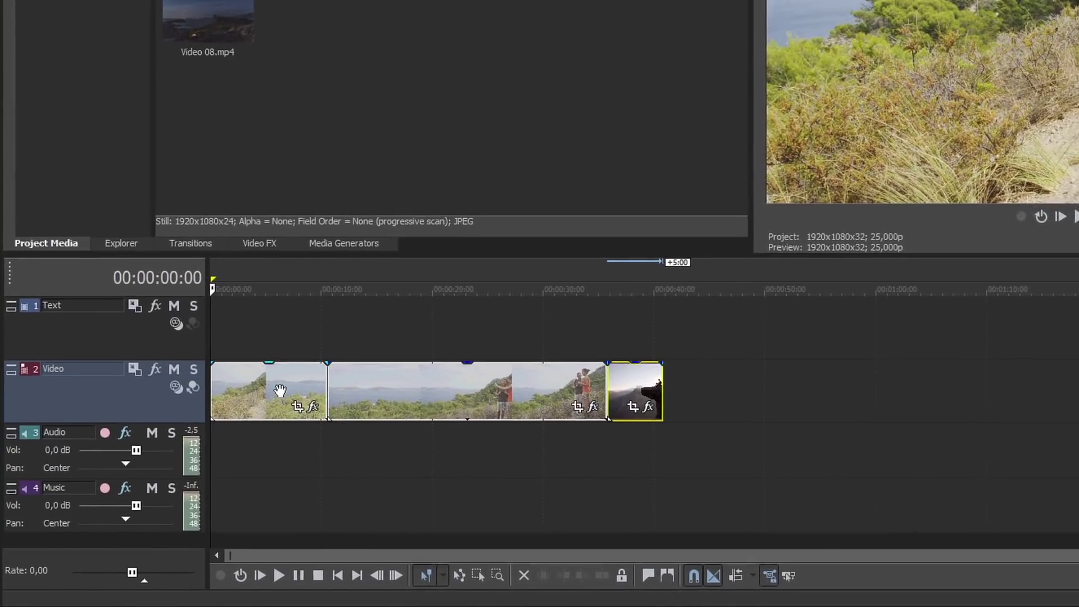
click(273, 390)
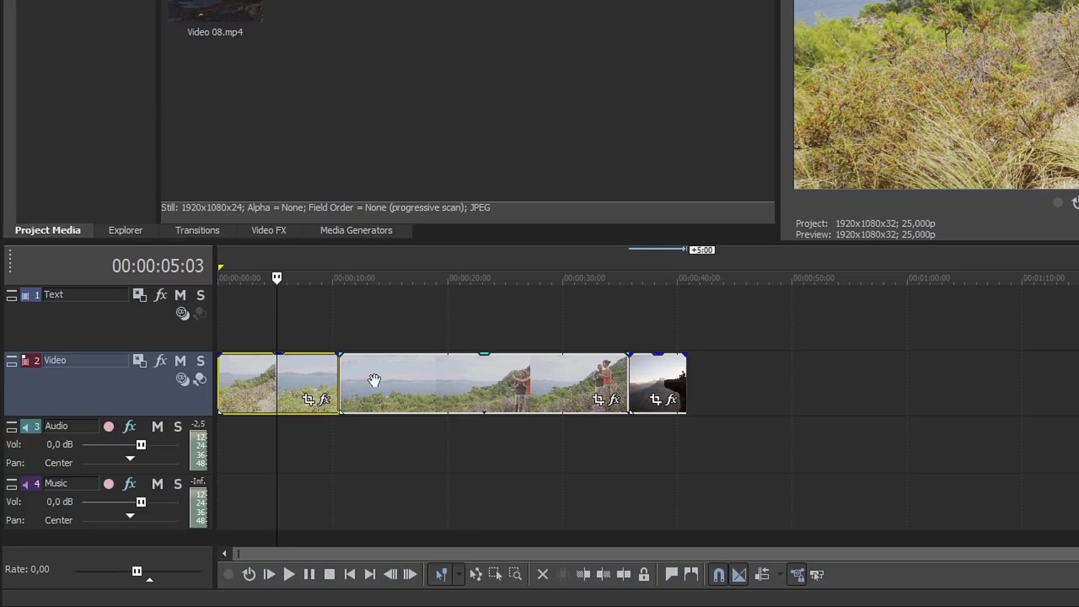
click(398, 388)
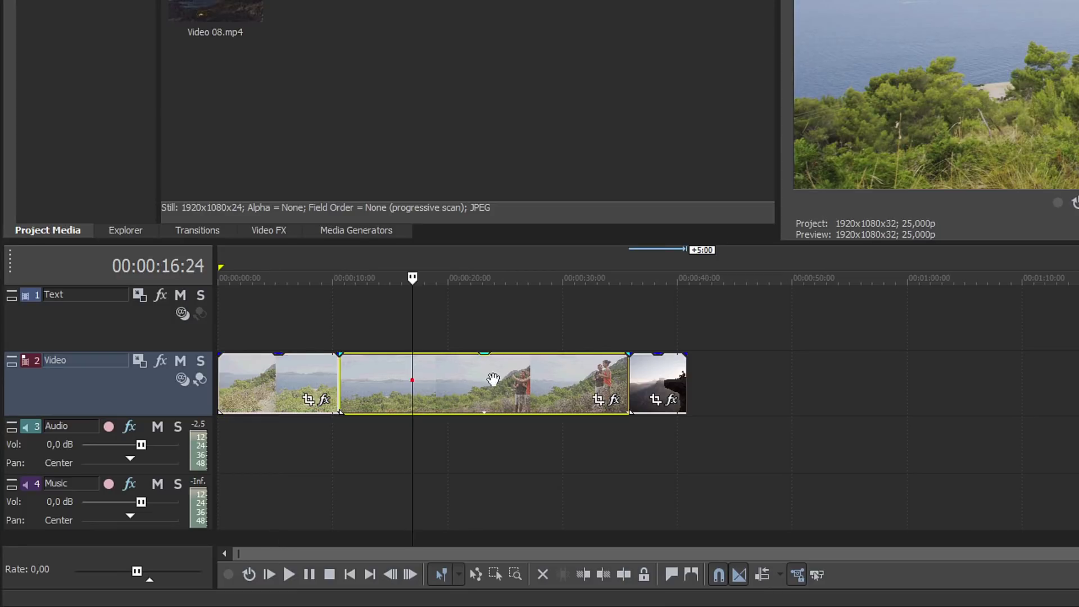
click(651, 383)
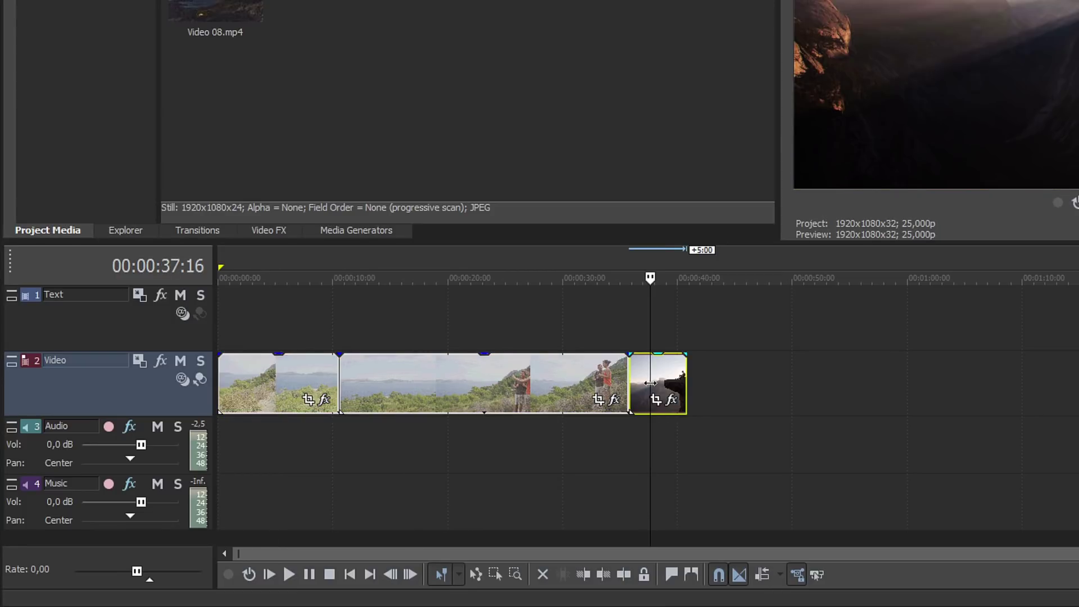
mouse_move(658, 376)
mouse_down()
mouse_move(671, 377)
mouse_move(662, 374)
mouse_up()
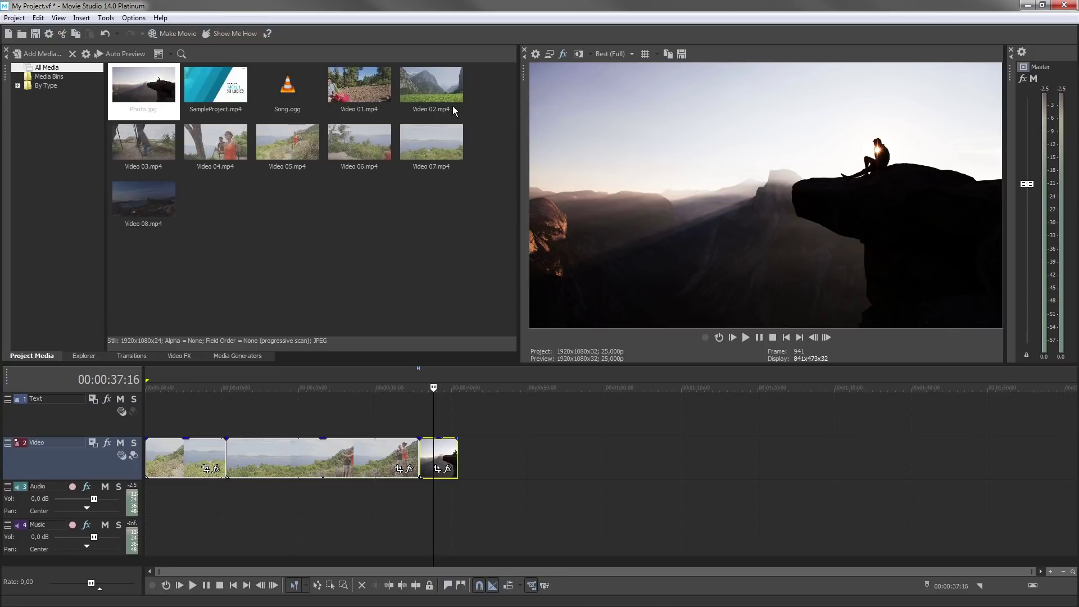
drag(441, 84, 465, 468)
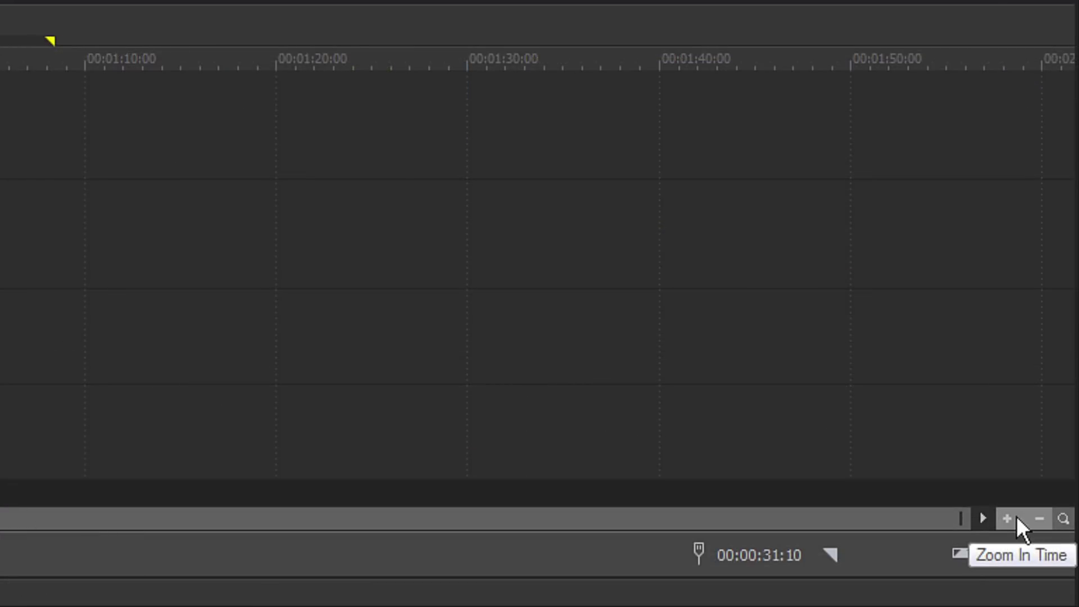
Zoom and scroll the timeline until every video clip is visible
click(1013, 516)
click(1014, 516)
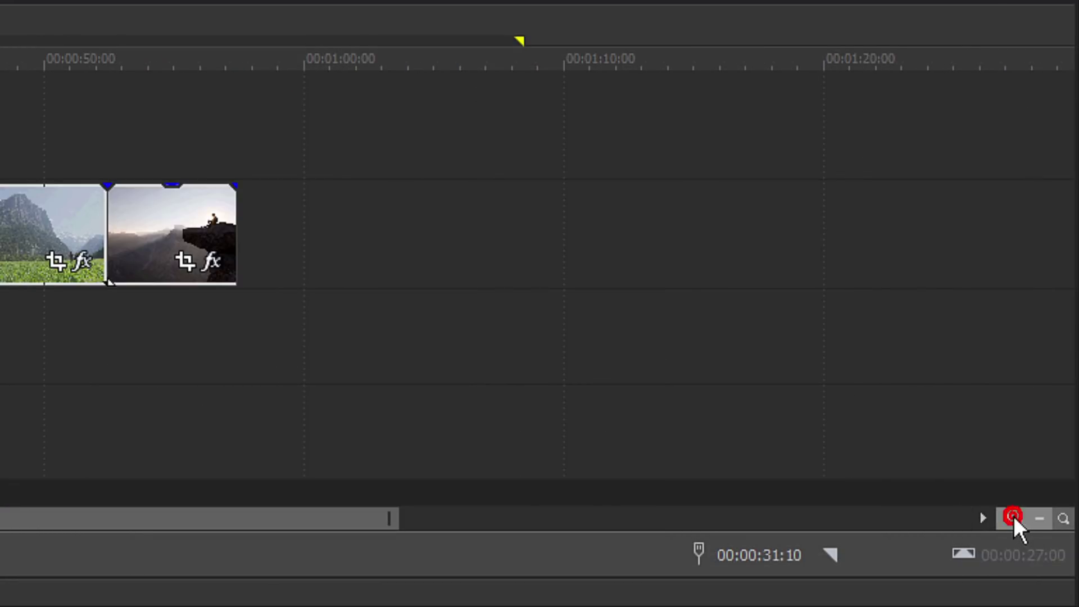
click(1014, 516)
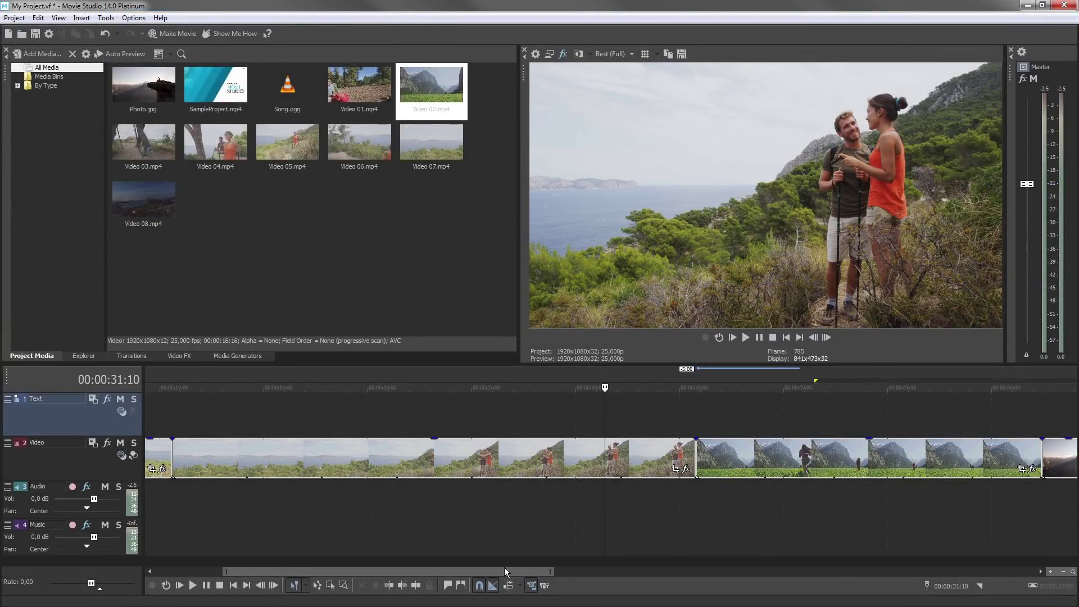
drag(504, 568, 470, 572)
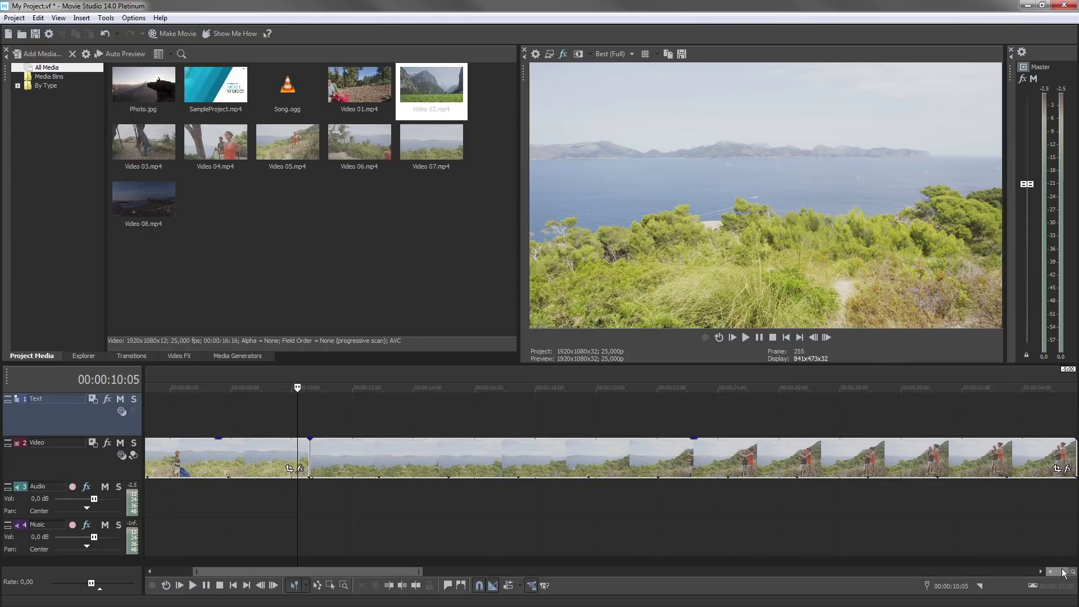
click(1064, 573)
click(1065, 573)
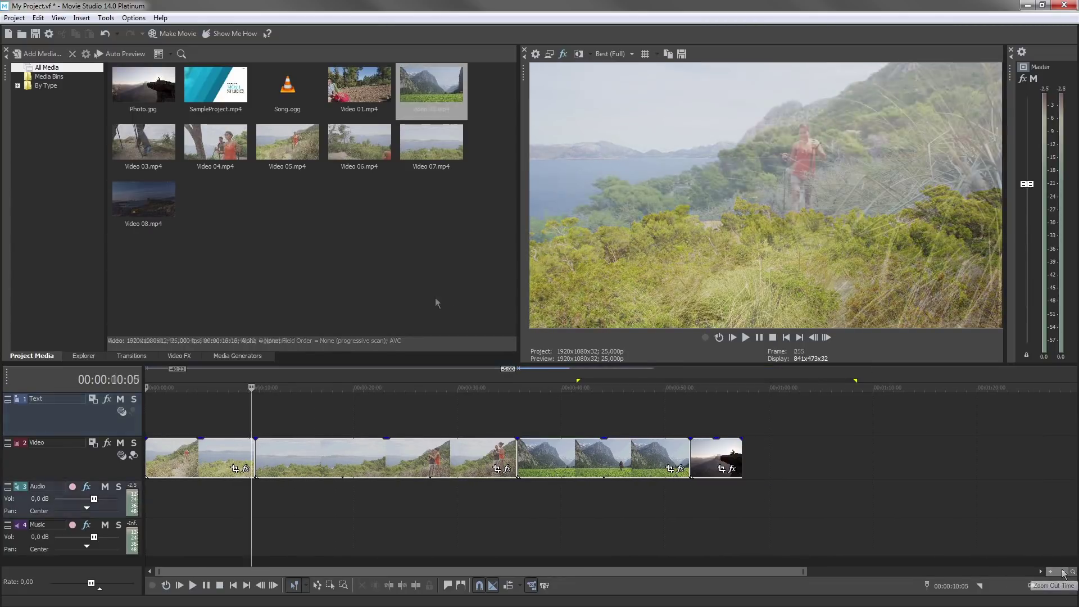
Lay Song.ogg on the Music track from the start, play the project and adjust its volume
click(288, 85)
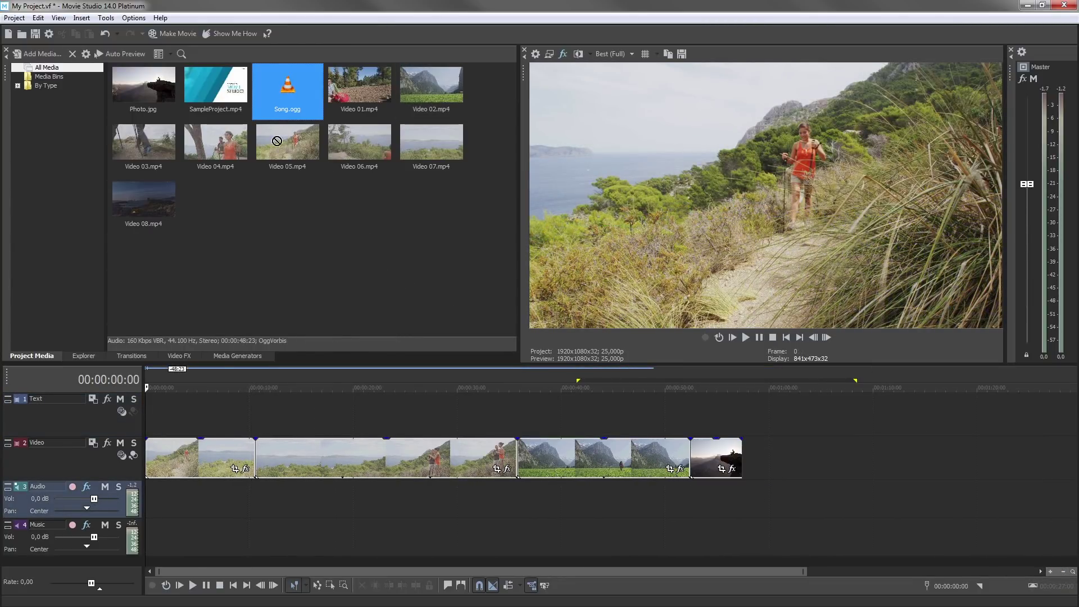
drag(276, 140, 149, 537)
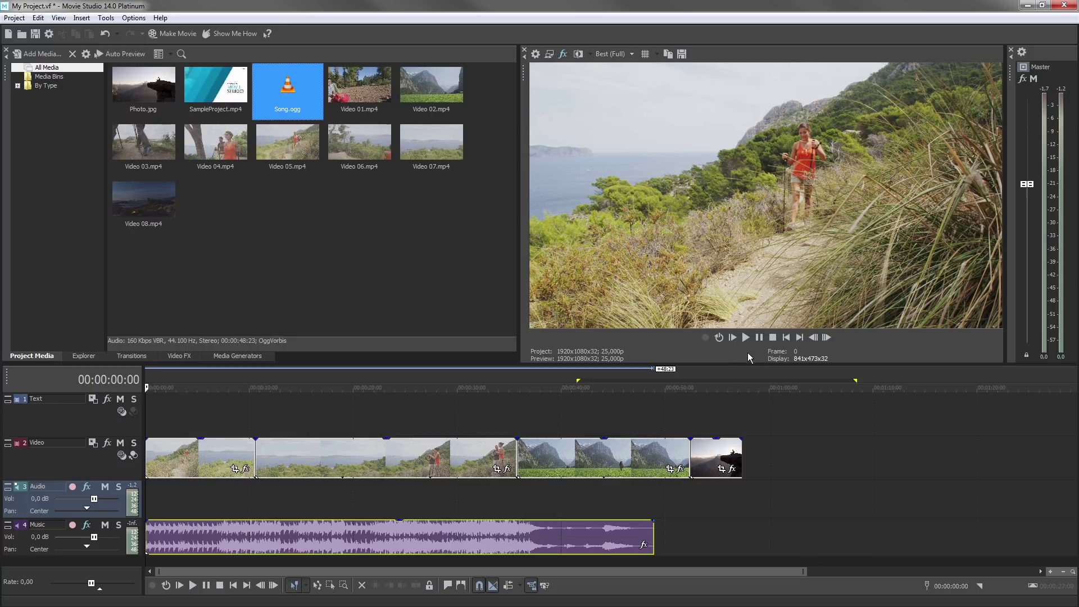
click(751, 338)
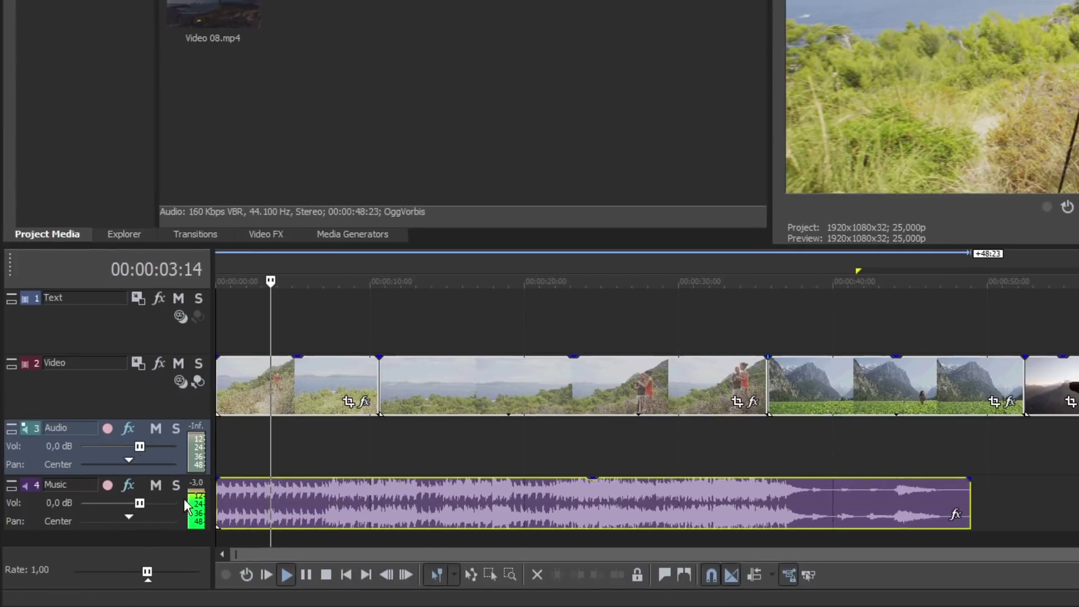
mouse_move(142, 502)
mouse_down()
mouse_move(95, 501)
mouse_move(134, 503)
mouse_up()
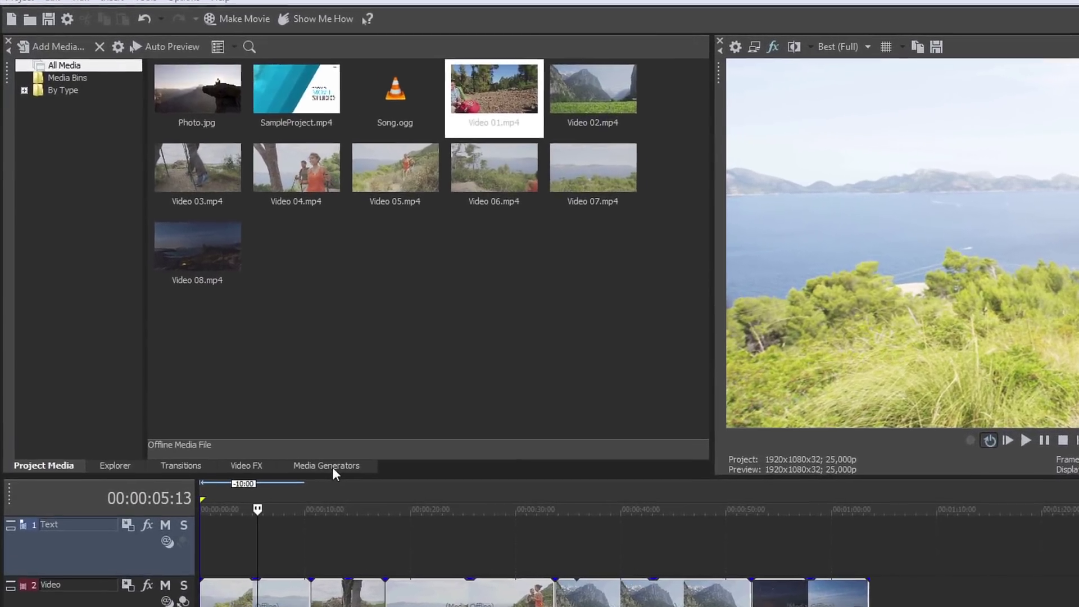
Show the Titles & Text presets, such as Bounce, Scroll and Slide Down, from Media Generators
click(333, 467)
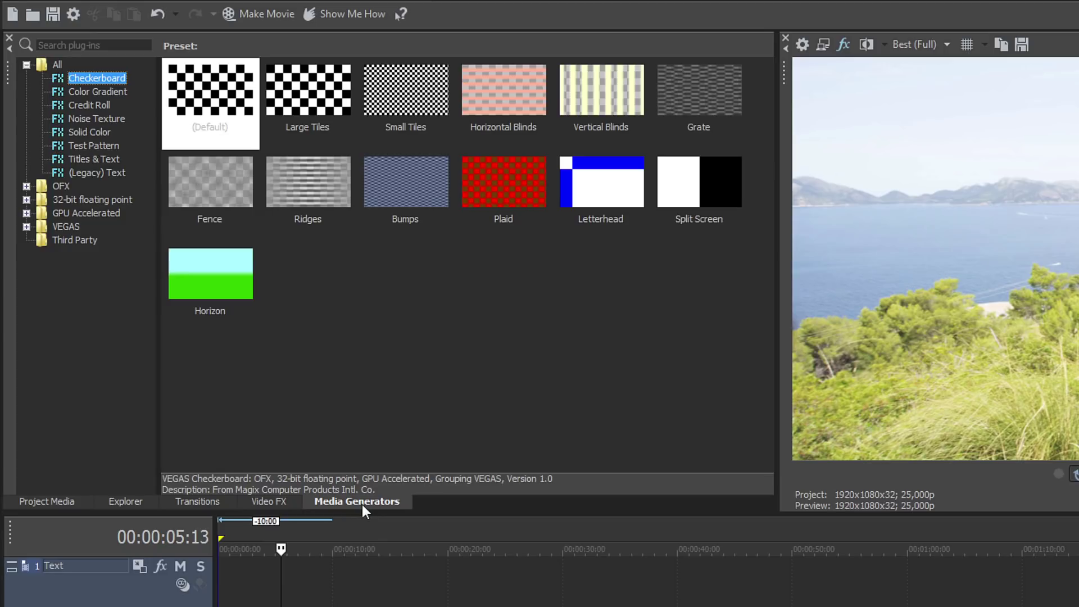
click(110, 158)
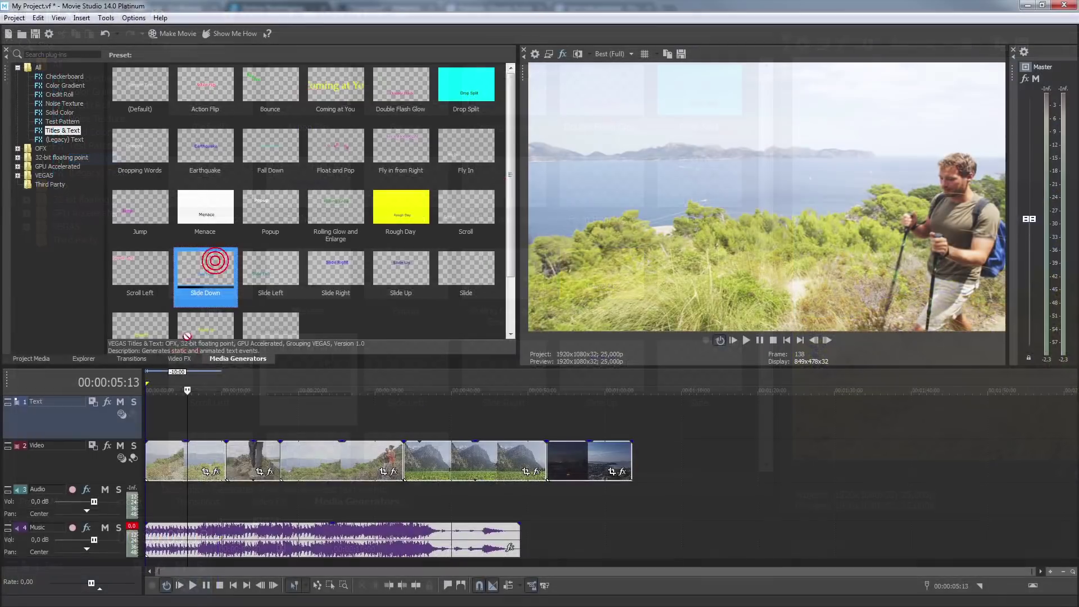
Add a Slide Down title at the Text track start and change its text to 'Hiking'
drag(308, 368, 218, 590)
drag(145, 419, 146, 418)
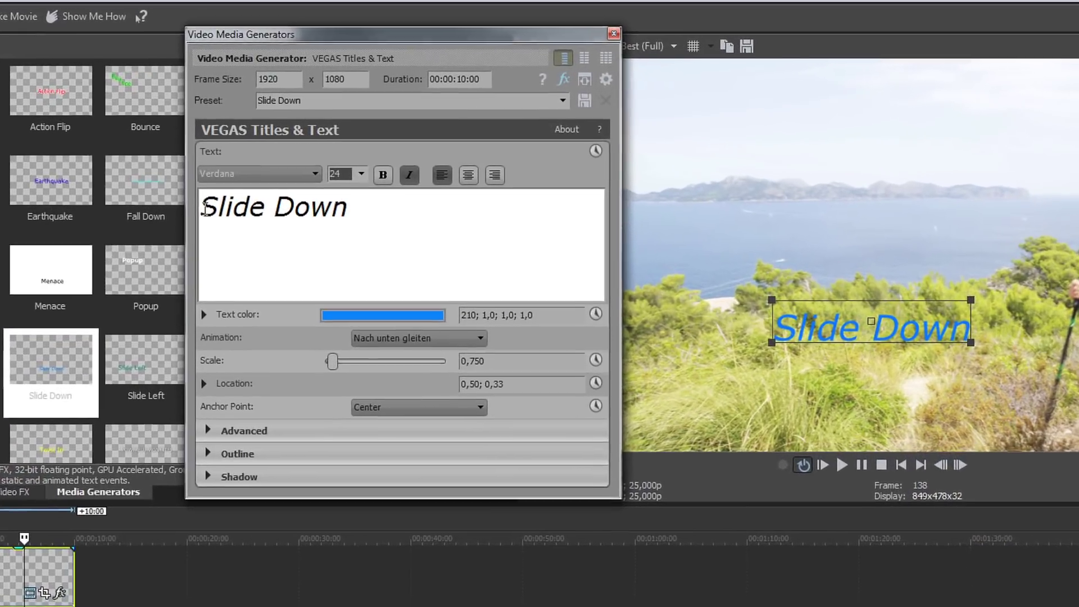
drag(254, 186, 389, 190)
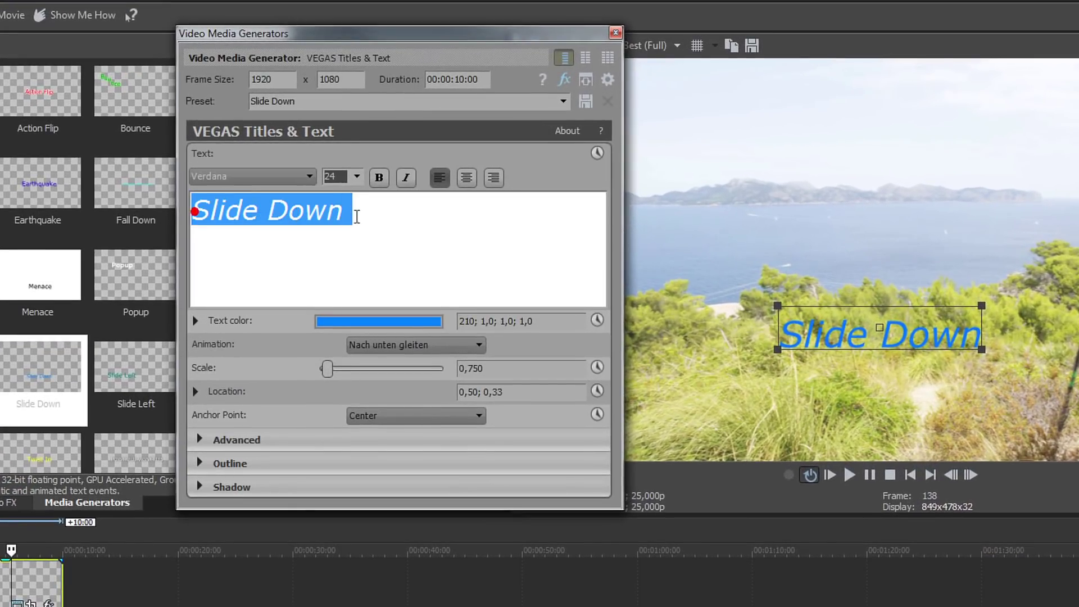
text(Hiking)
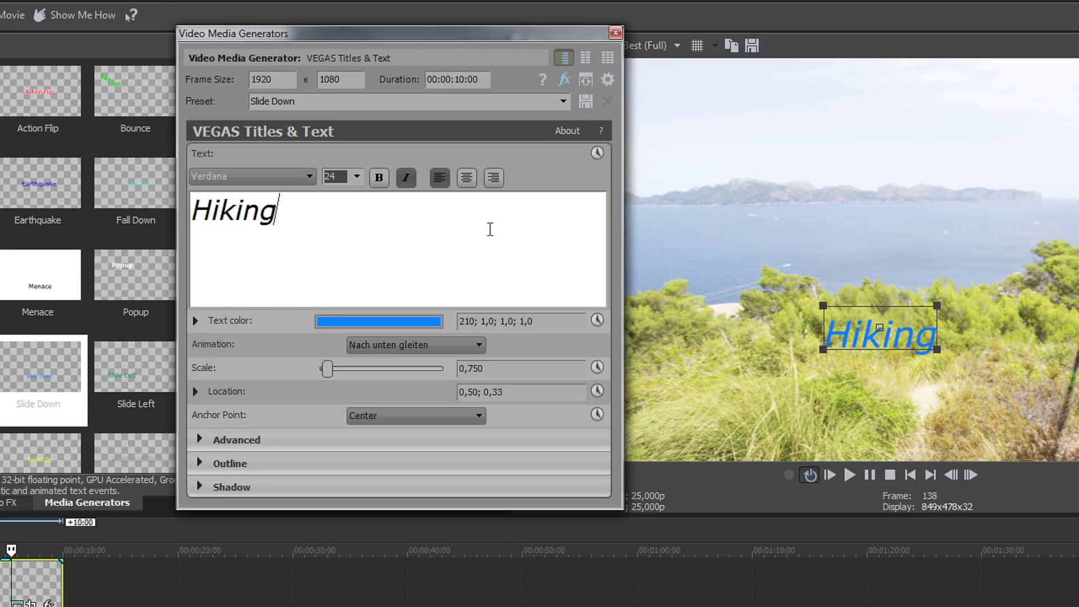
Format 'Hiking' as upright 36-point Trebuchet MS in white
drag(490, 229, 184, 220)
click(358, 178)
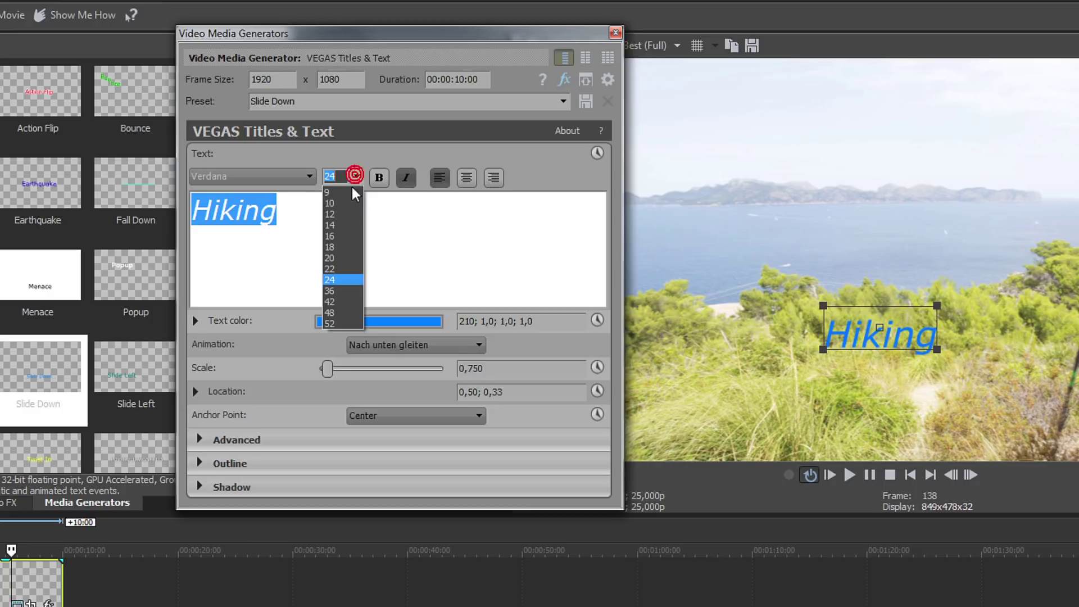
click(339, 288)
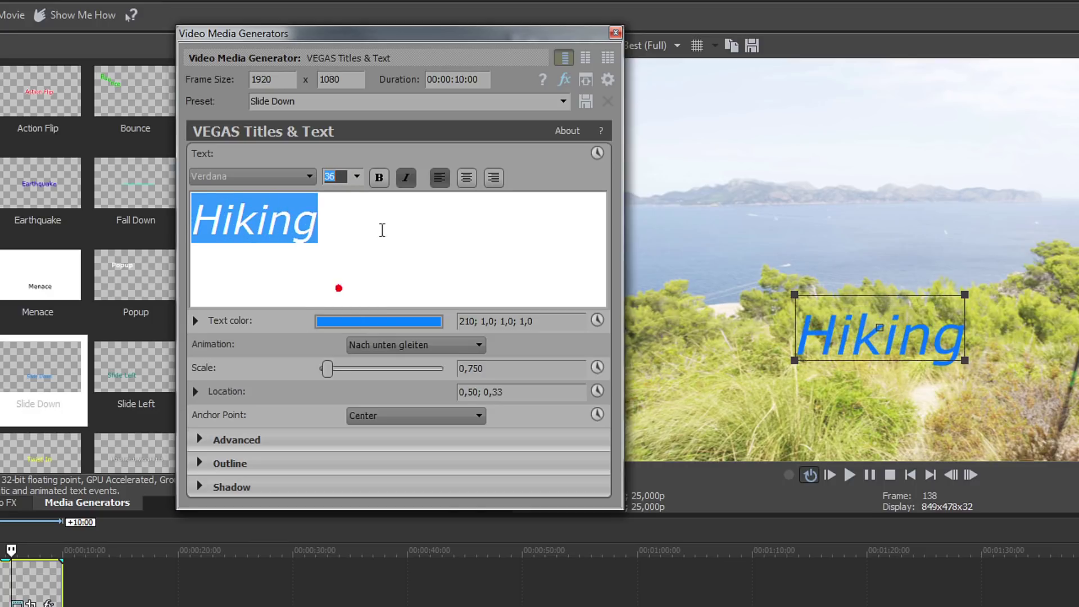
click(406, 178)
click(310, 176)
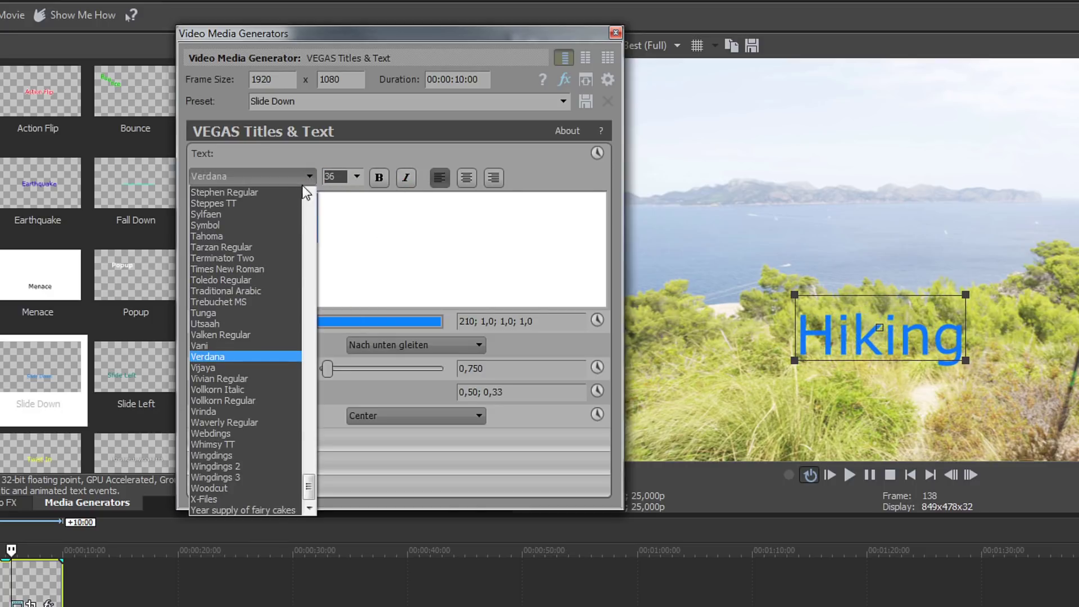
click(225, 302)
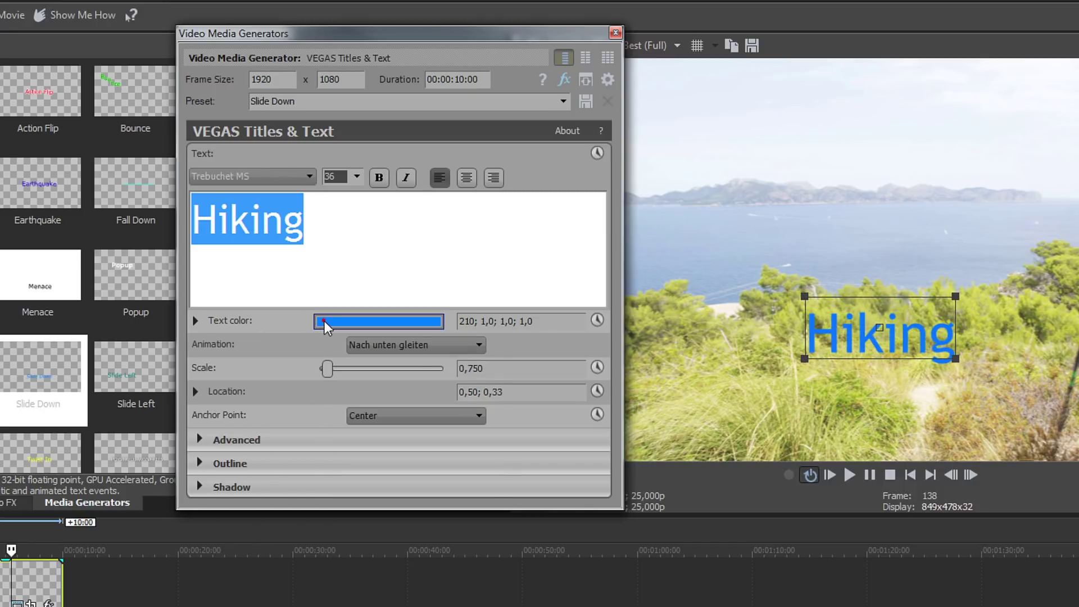
click(326, 324)
drag(338, 362, 316, 526)
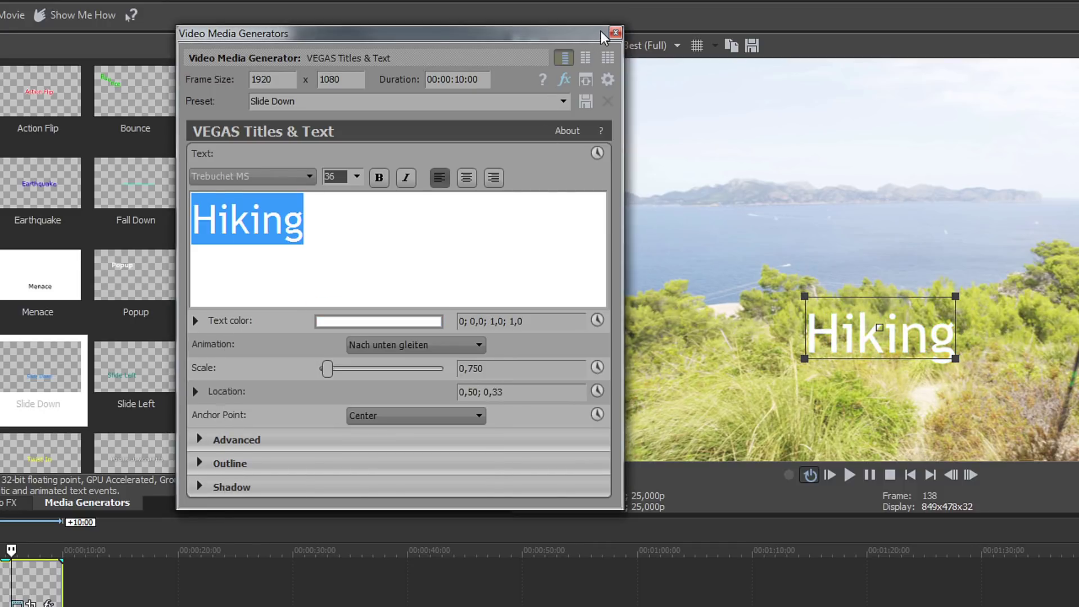
click(615, 33)
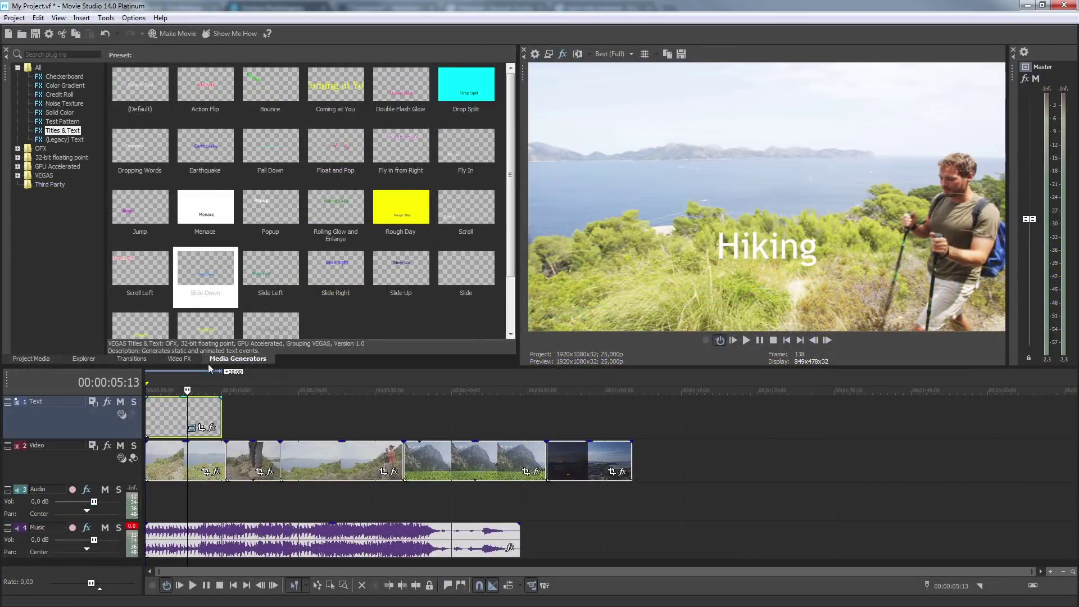
Return the playhead to the timeline start and play the whole project
drag(189, 389, 147, 389)
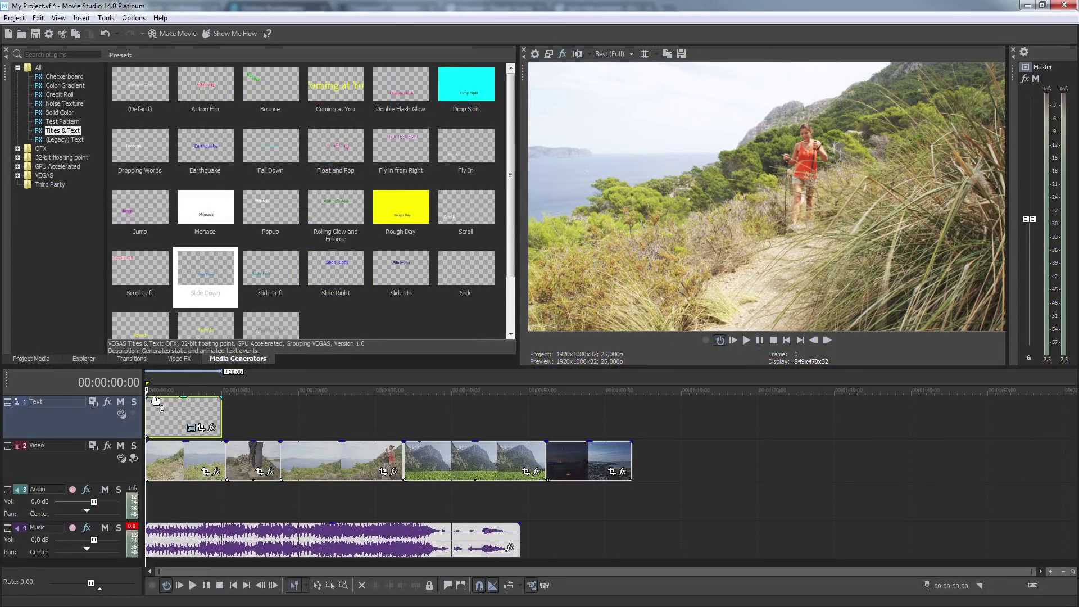
key(space)
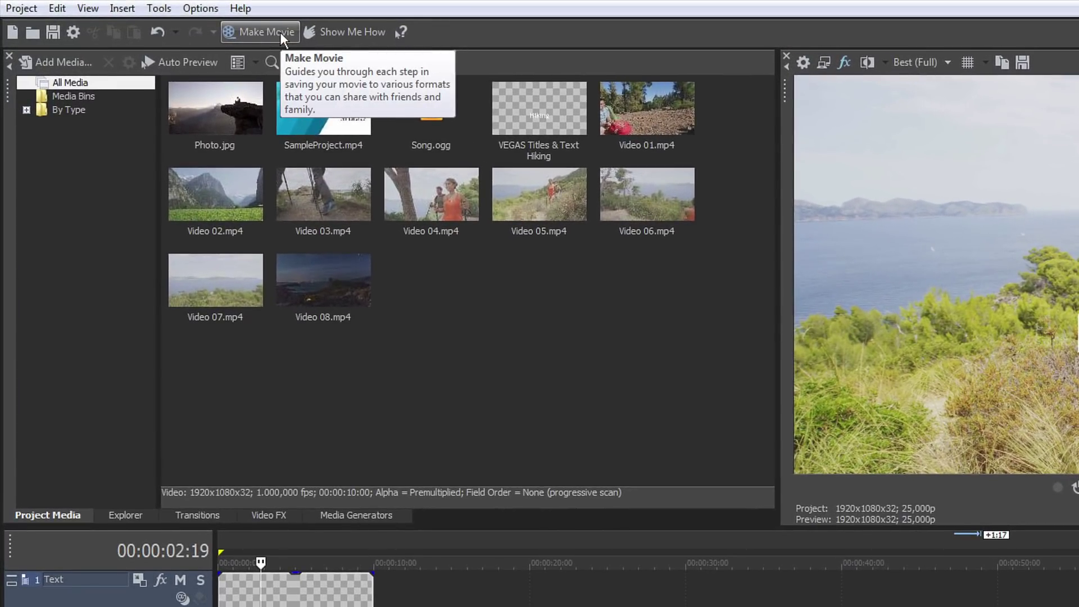
click(280, 32)
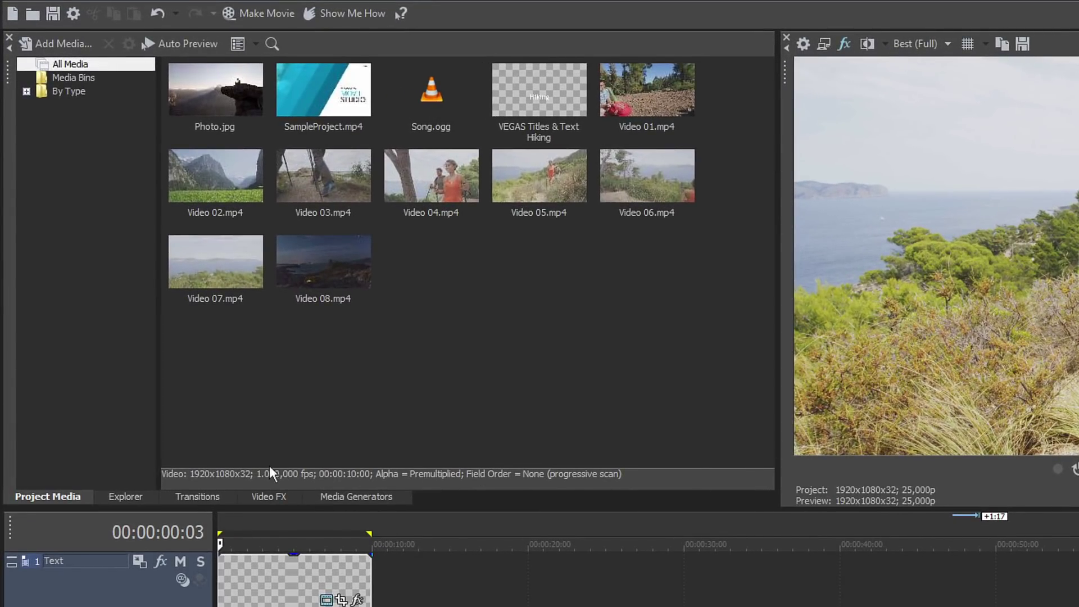
In Explorer, browse to Footage > Hiking and drag Video 08.mp4 onto the Text track
click(126, 495)
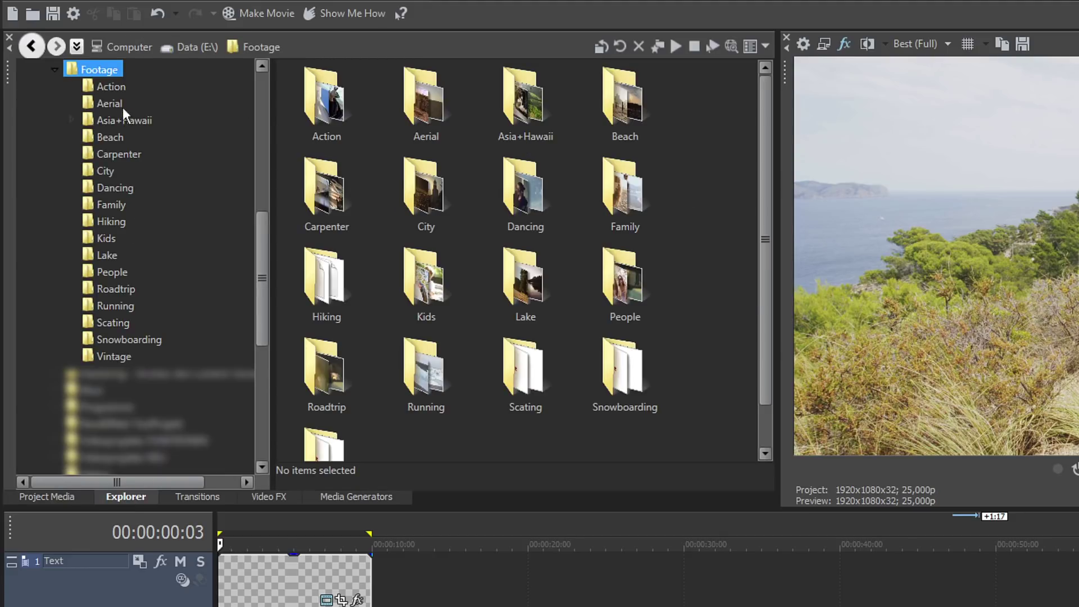
click(114, 86)
click(107, 104)
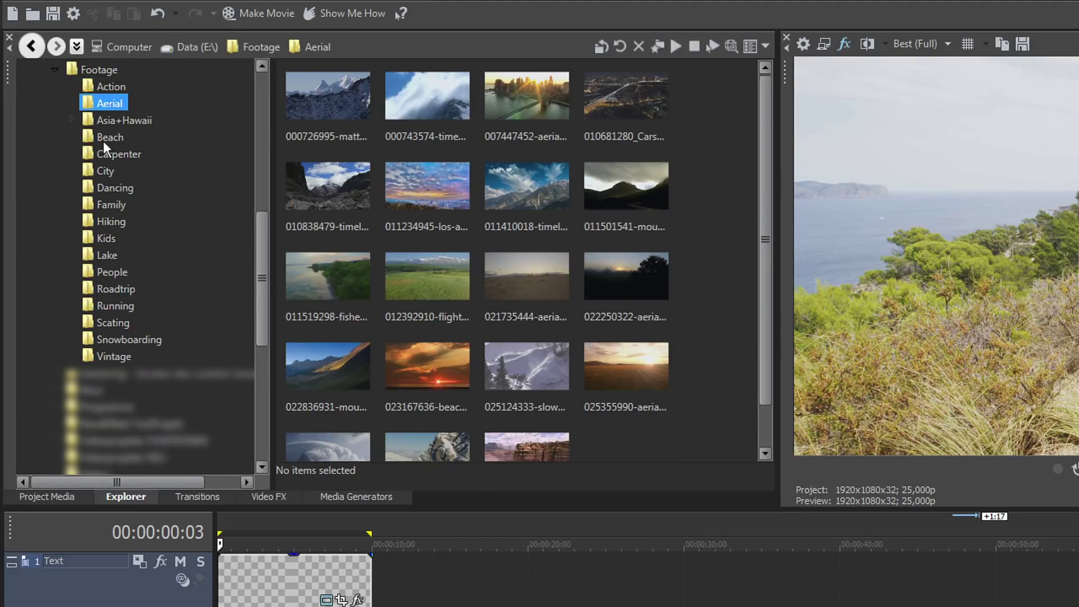
click(108, 186)
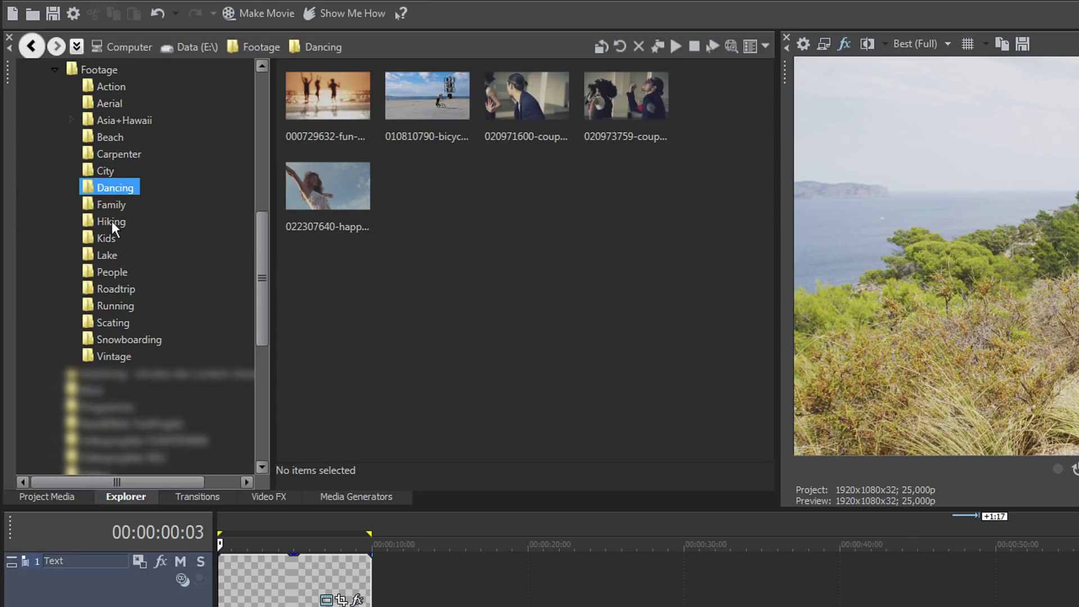
click(111, 223)
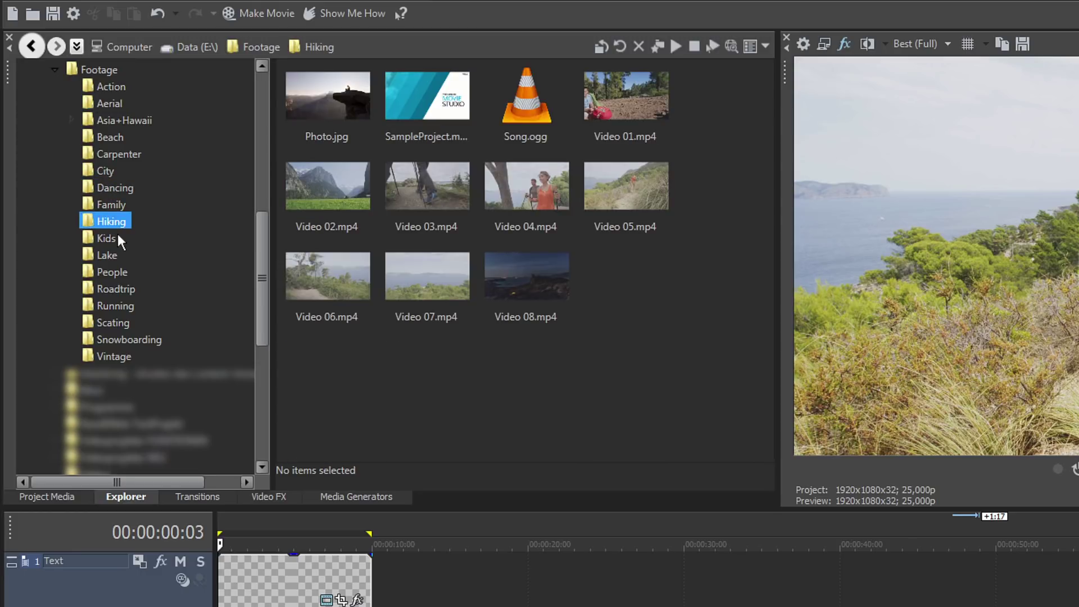
drag(528, 259, 833, 599)
drag(554, 421, 553, 420)
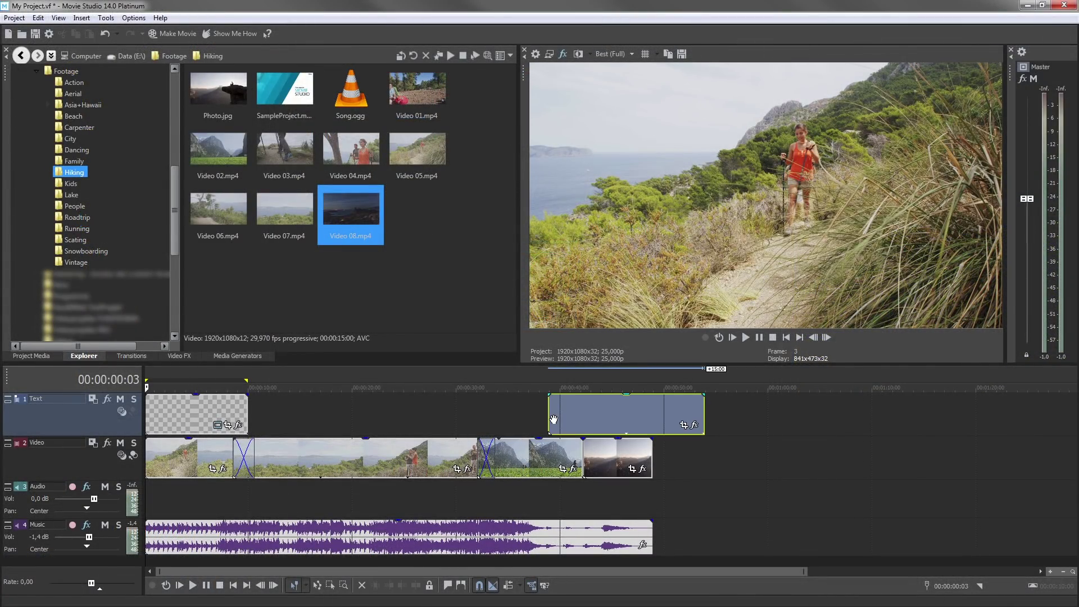
Play back the project with the Hiking title, lowering the Master bus fader before stopping
click(746, 338)
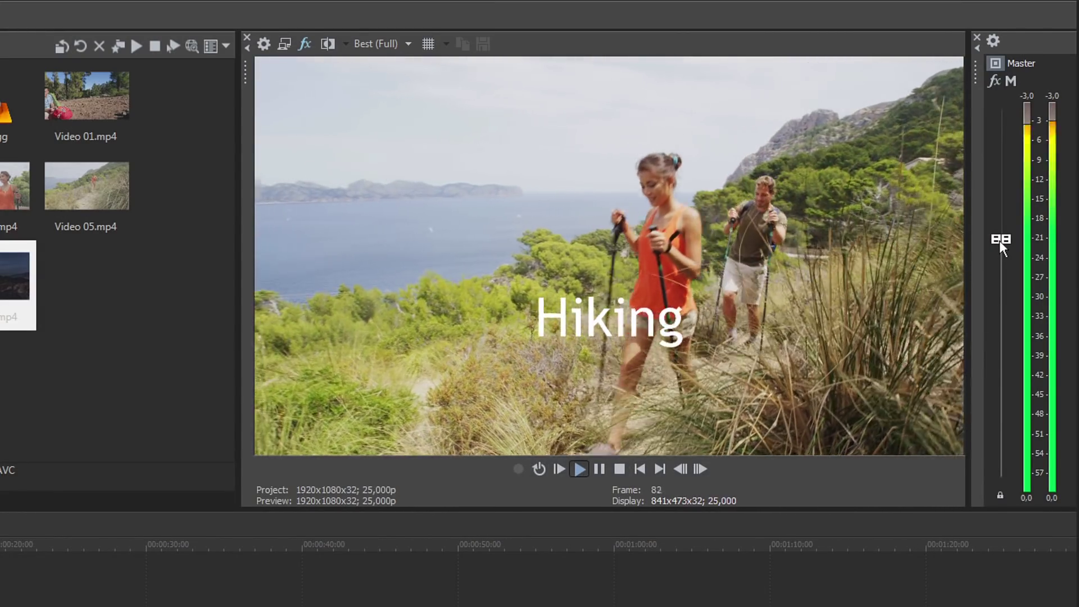
drag(1000, 240, 1006, 292)
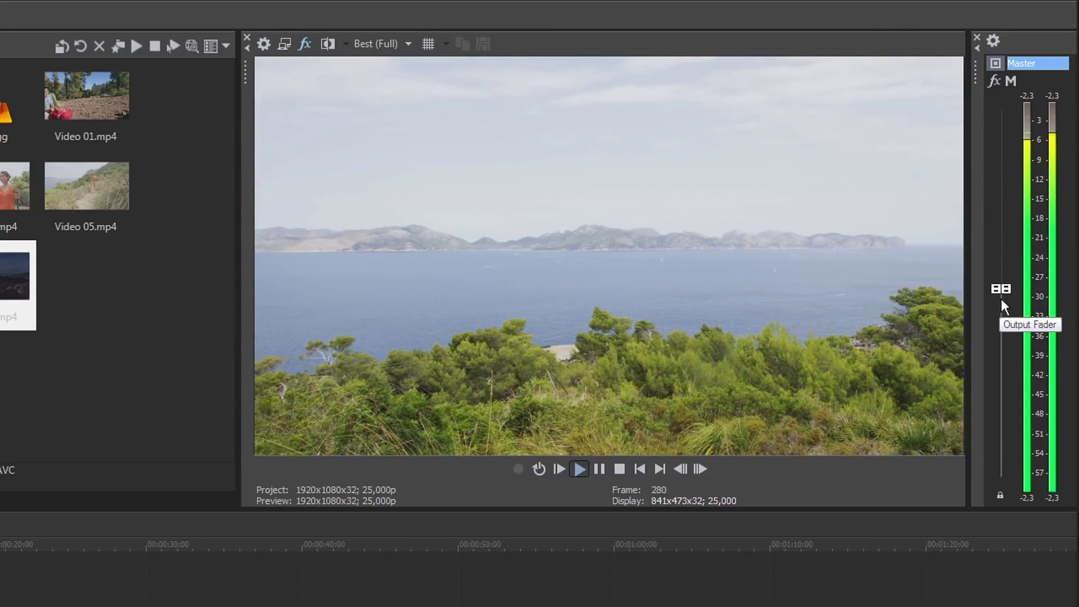
key(space)
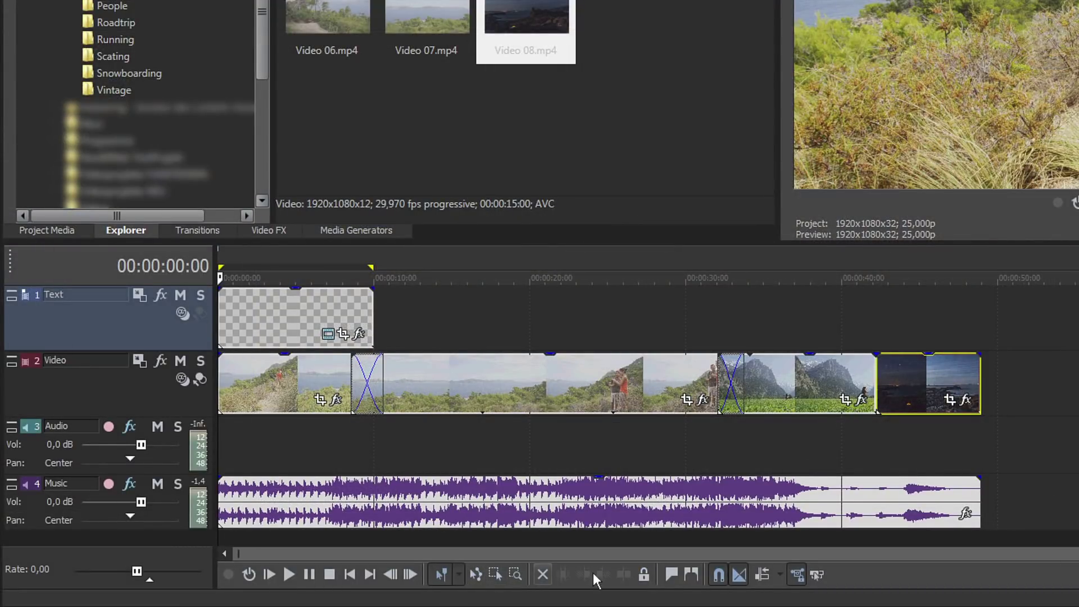
Select the long middle video event and split it at 00:00:17:16
click(798, 574)
click(494, 401)
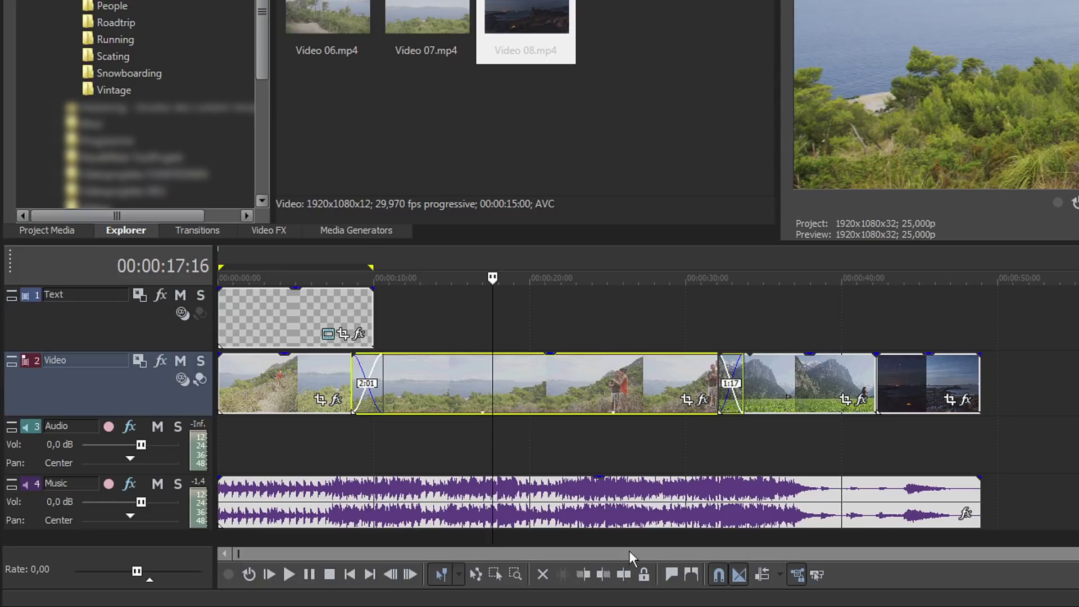
click(624, 574)
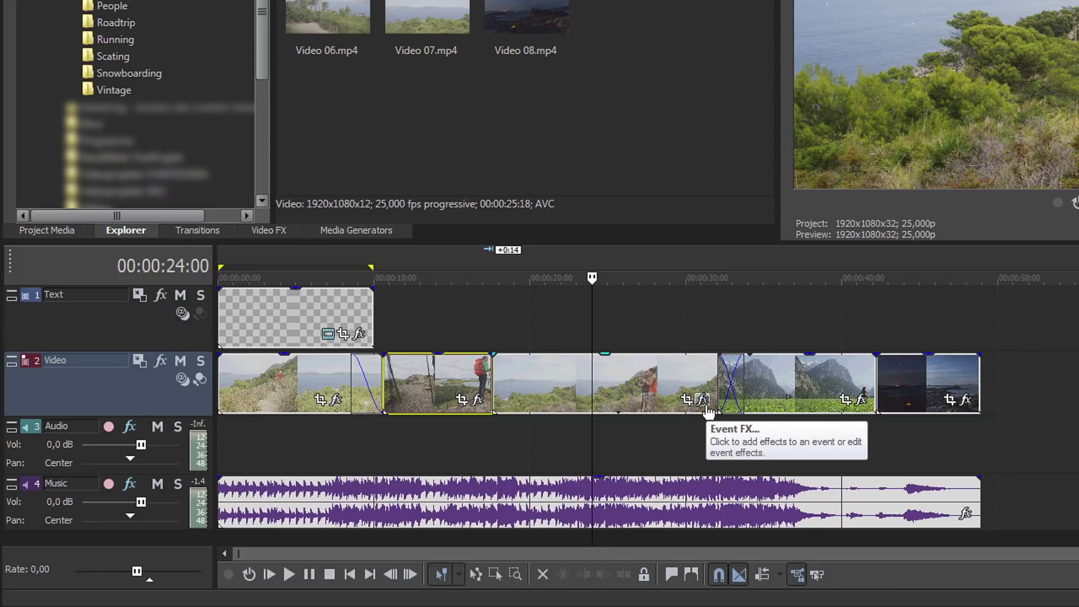
click(700, 402)
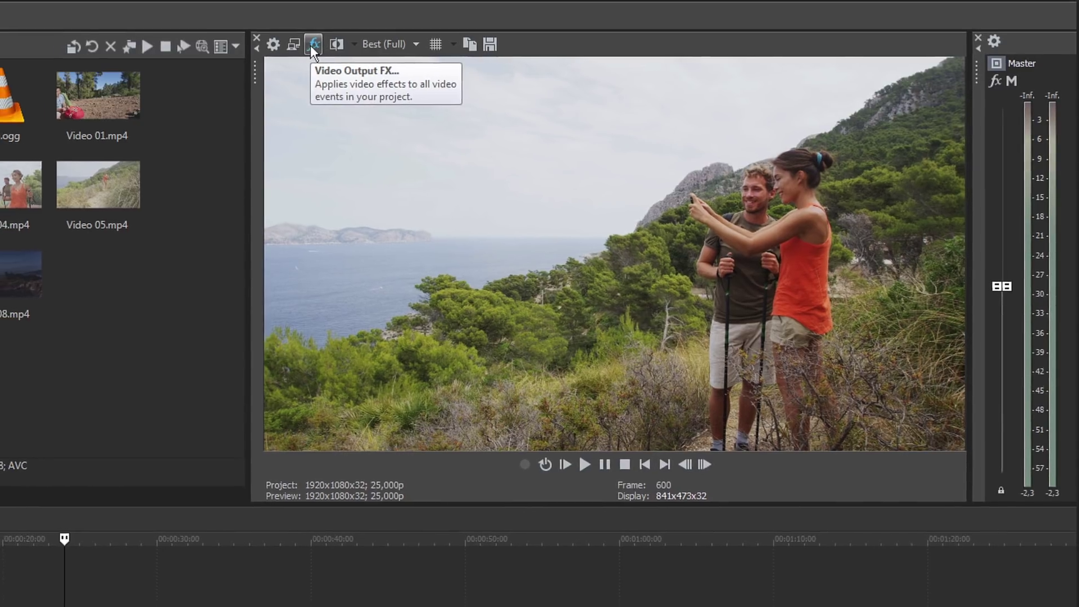
Apply VEGAS Brightness and Contrast as Video Output FX with brightness 0,075
click(304, 44)
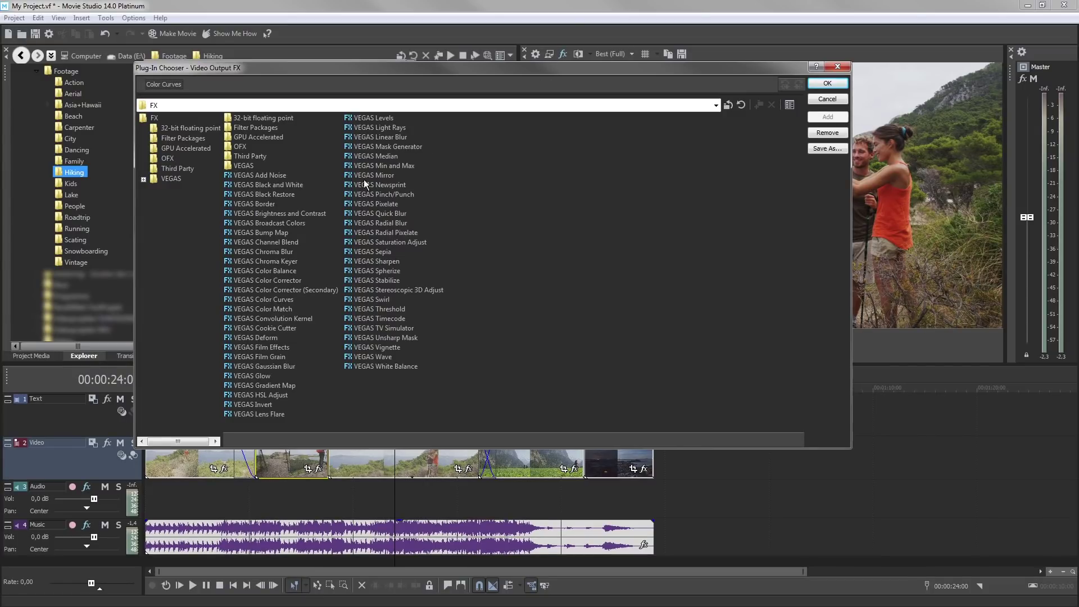
double_click(311, 213)
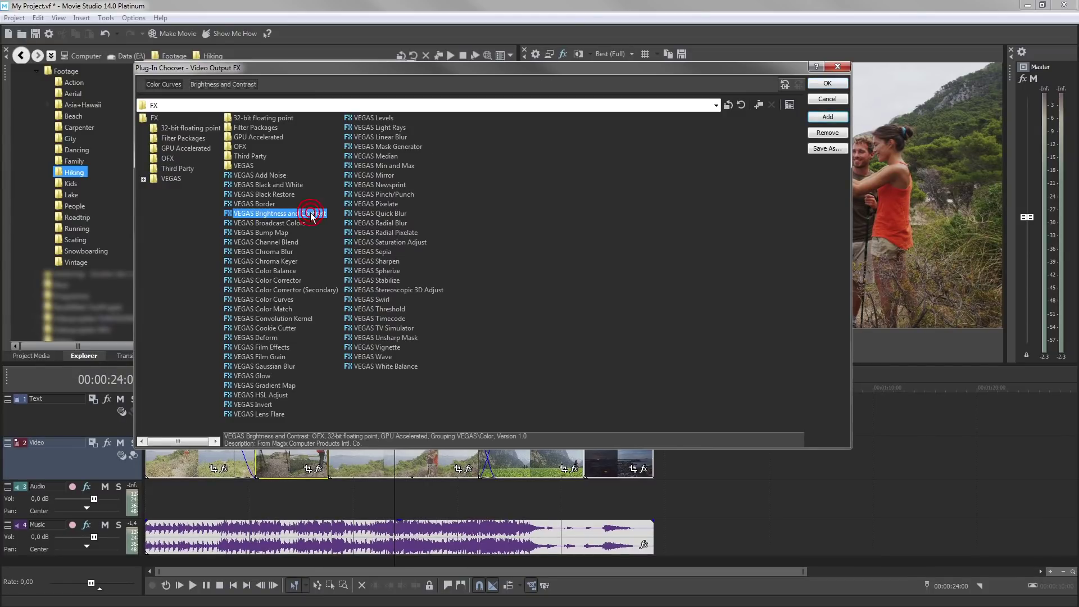
click(815, 82)
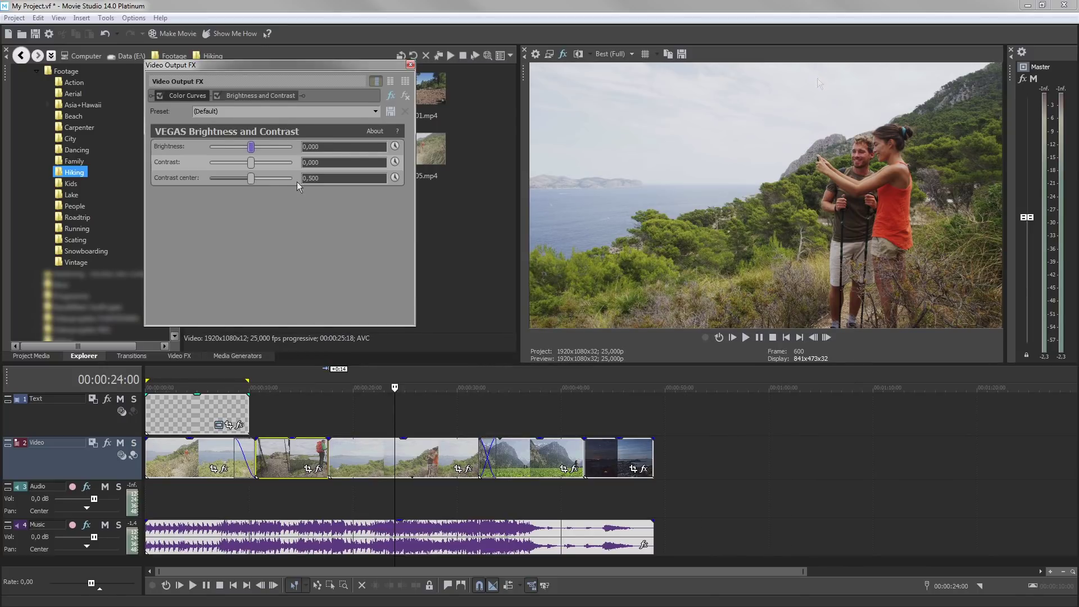
mouse_move(251, 145)
mouse_down()
mouse_move(271, 145)
mouse_move(227, 143)
mouse_move(256, 145)
mouse_up()
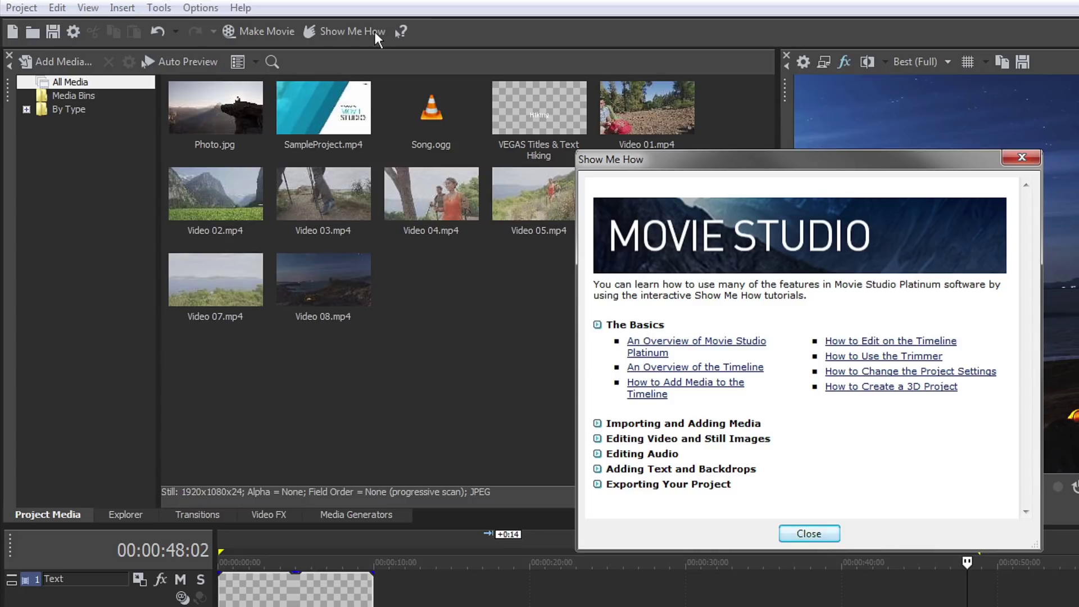
Close the Show Me How tutorials window
click(374, 32)
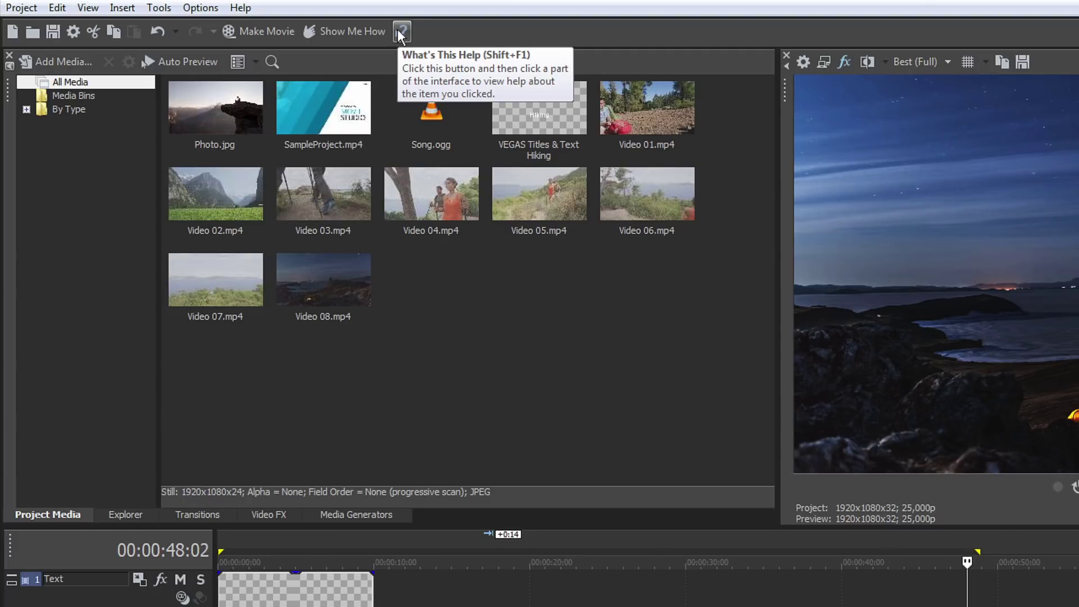
click(401, 33)
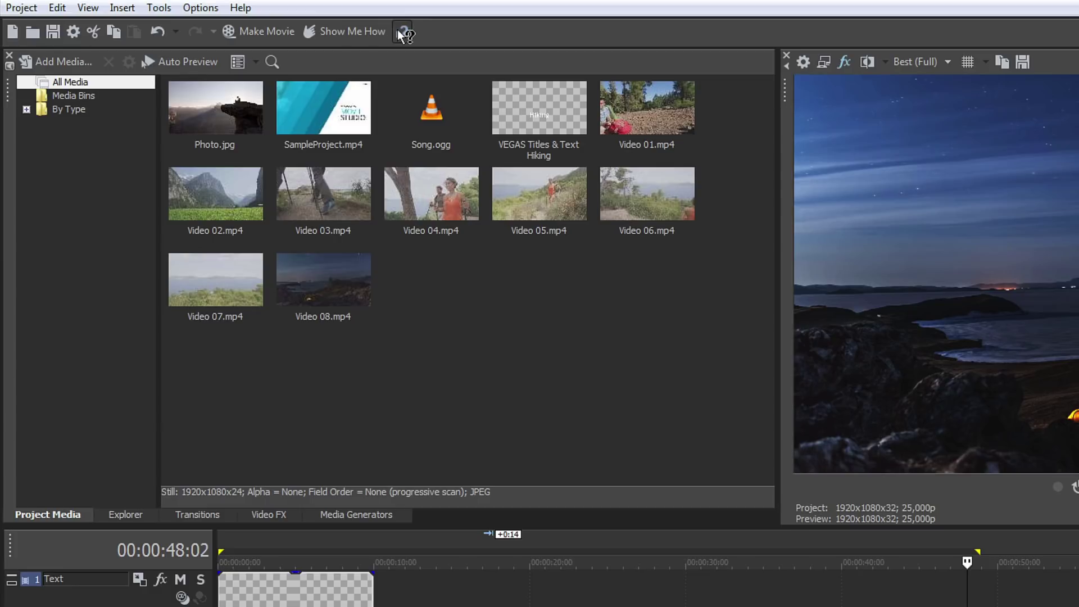
click(928, 59)
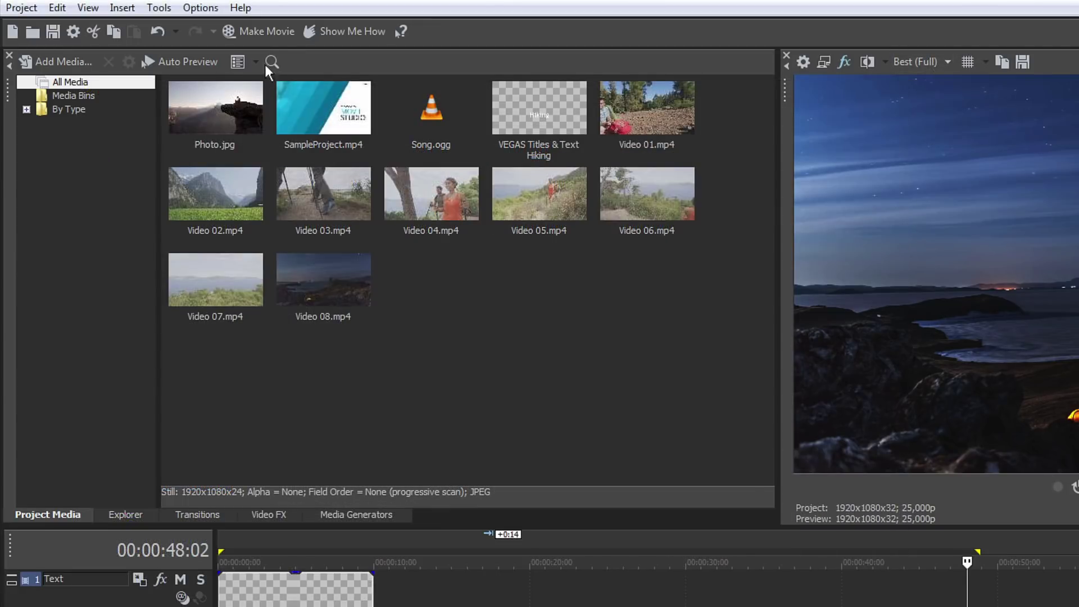
click(241, 7)
click(266, 23)
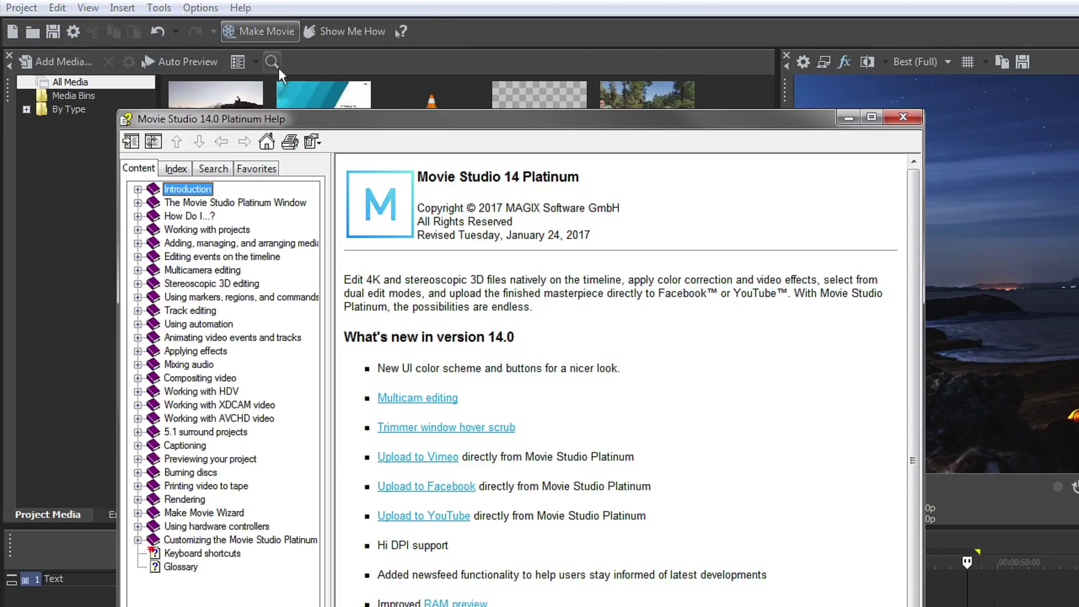
click(138, 229)
click(187, 246)
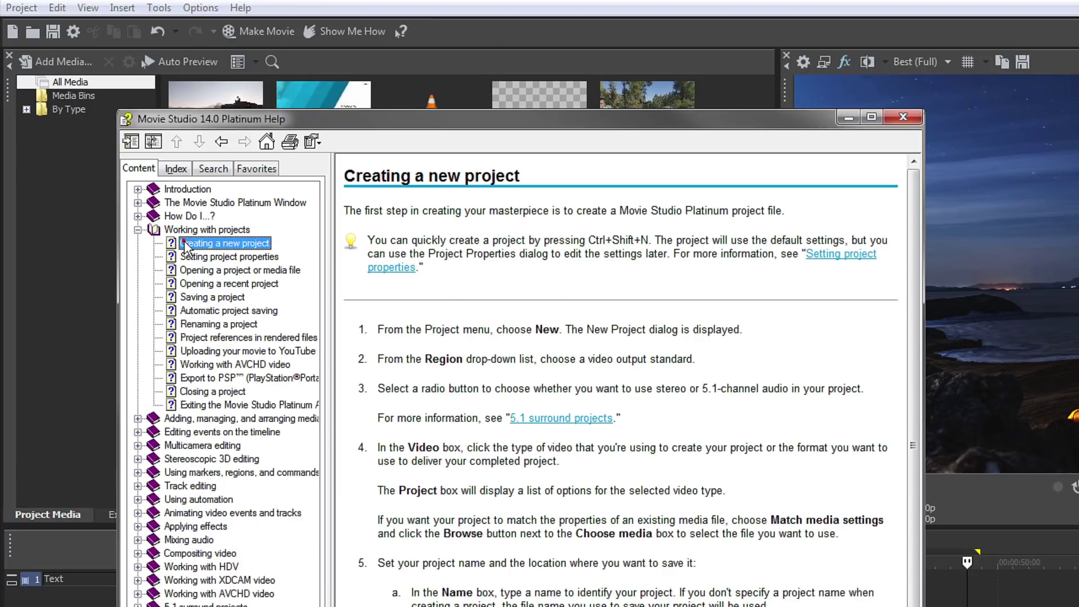